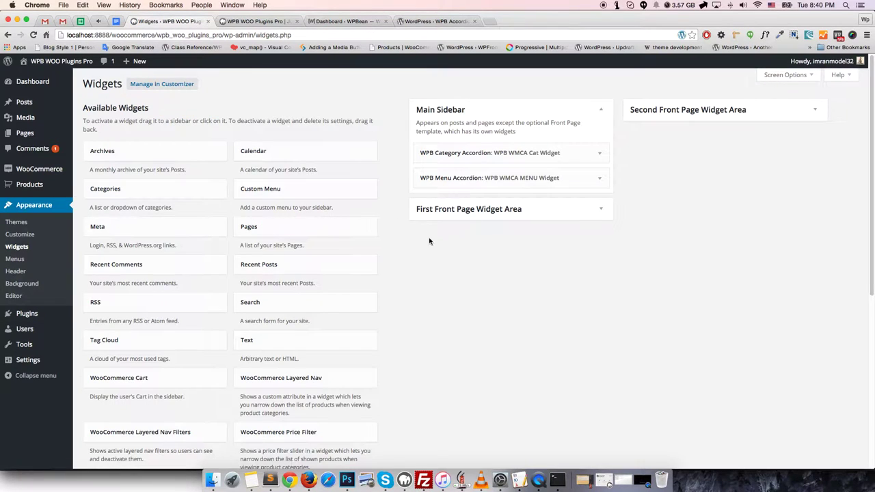
- Expand the WPB Category Accordion widget in the Main Sidebar and examine its title, taxonomy, excluded categories and ordering options
scroll(324, 305, "down", 5)
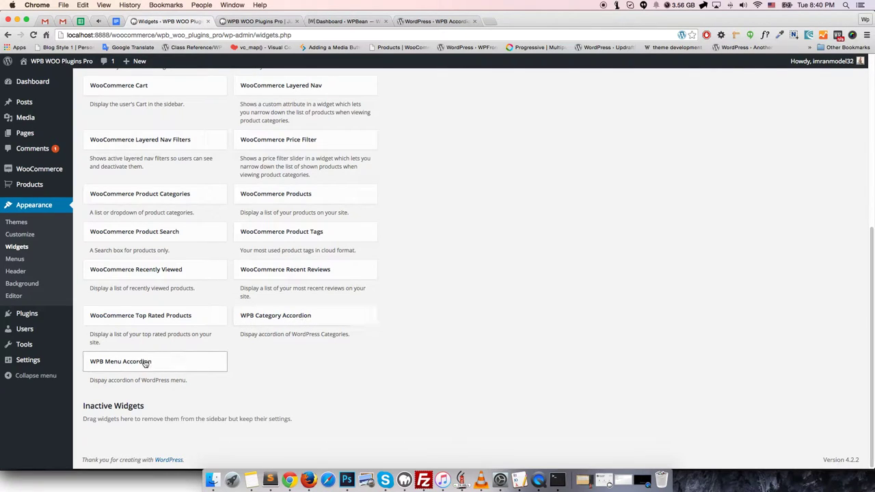
scroll(303, 359, "up", 5)
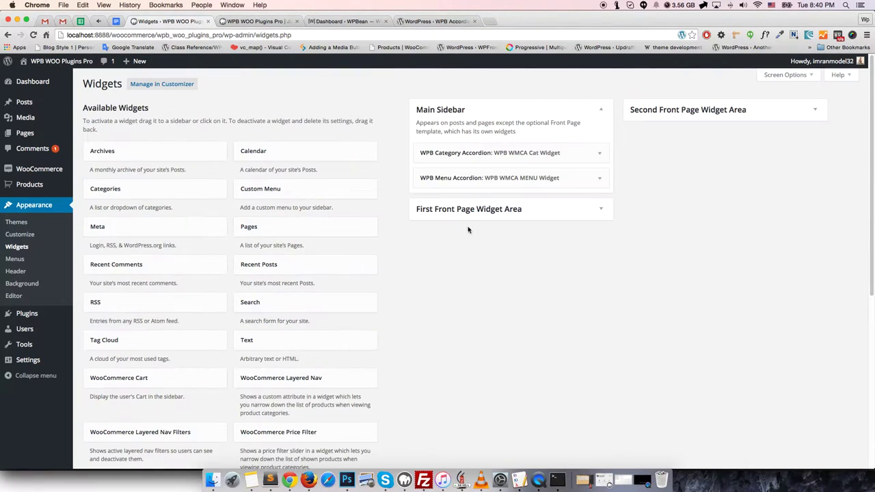
left_click(600, 153)
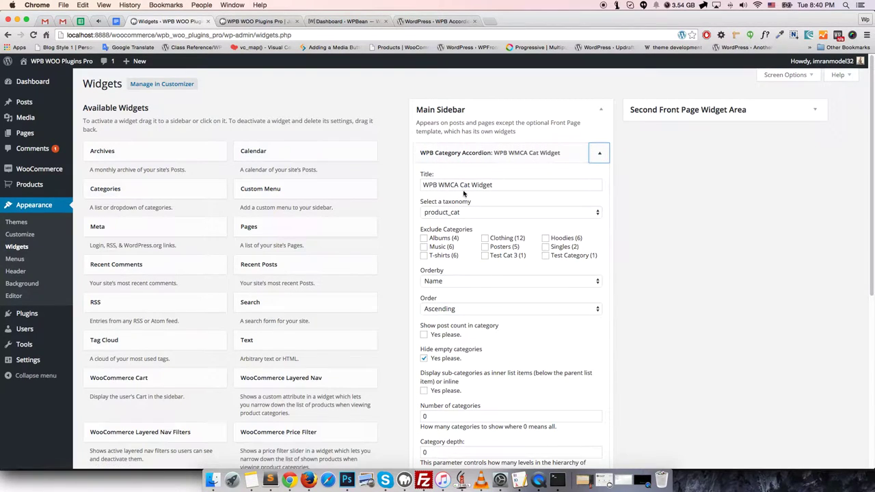
left_click_drag(498, 182, 410, 184)
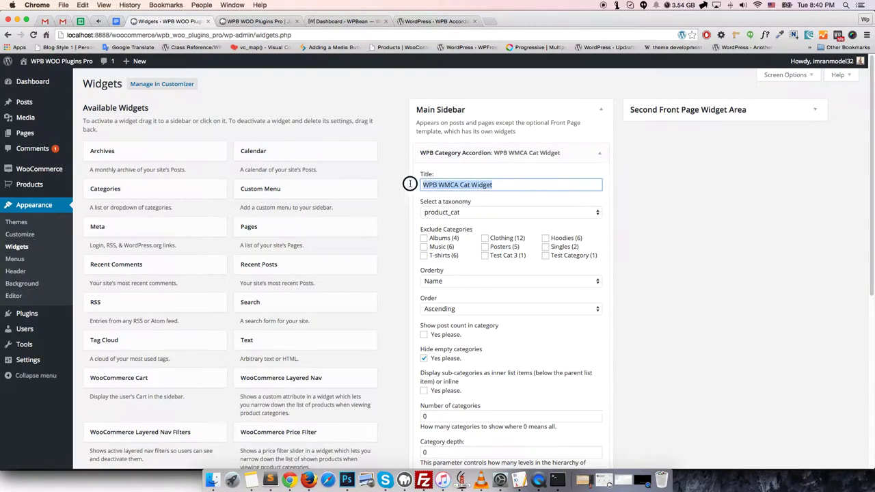
left_click(481, 214)
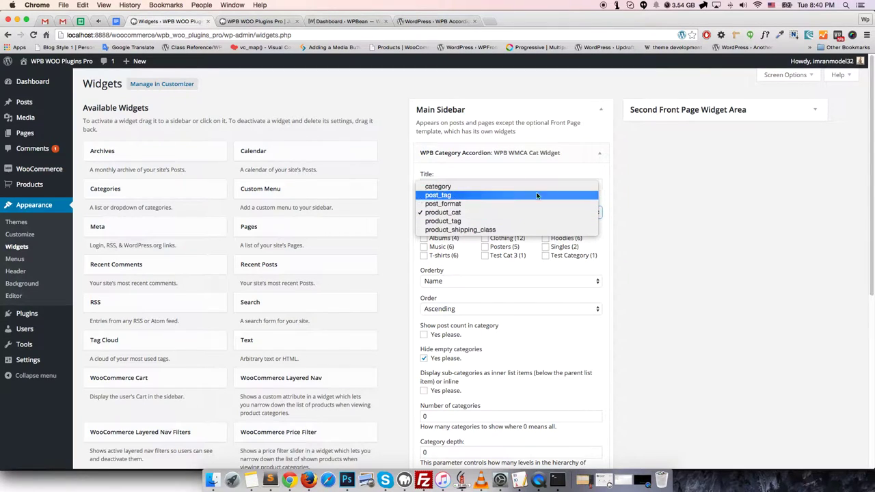
left_click(614, 192)
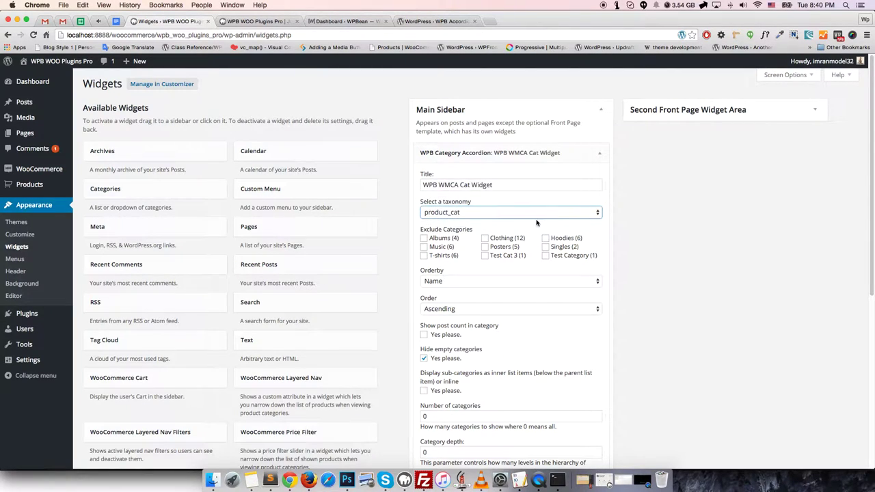
left_click(424, 239)
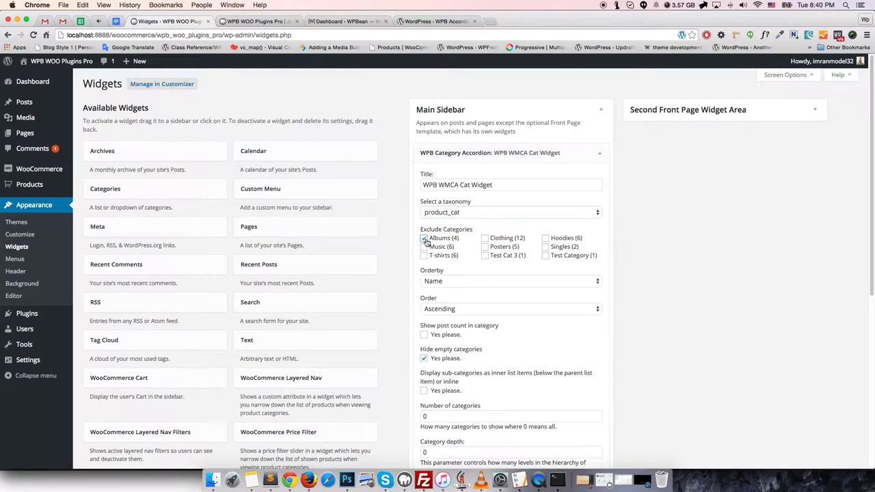
left_click(445, 282)
left_click(445, 282)
left_click(452, 309)
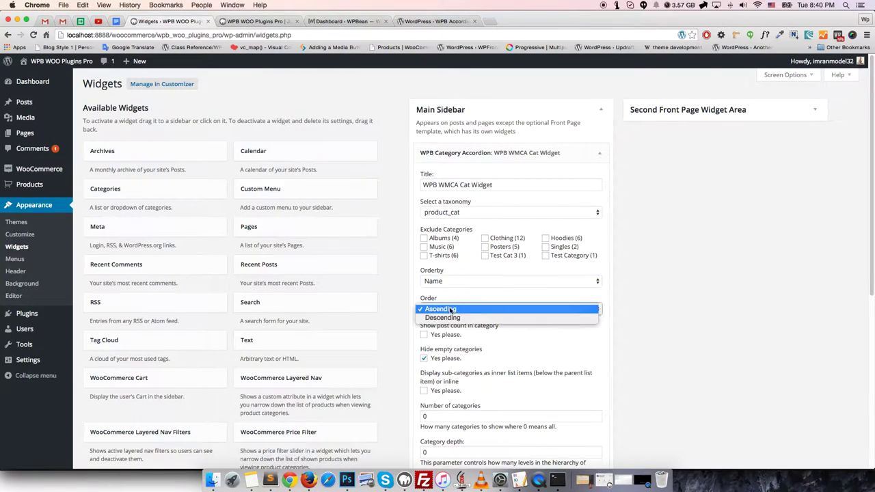
left_click(452, 309)
- Review the category accordion's post count, empty category, sub-category, number, depth, accordion closing and extra class options, and collapse the widget
scroll(454, 308, "down", 1)
left_click_drag(434, 290, 499, 290)
left_click(487, 299)
left_click_drag(429, 312, 566, 320)
left_click(478, 323)
scroll(477, 323, "down", 1)
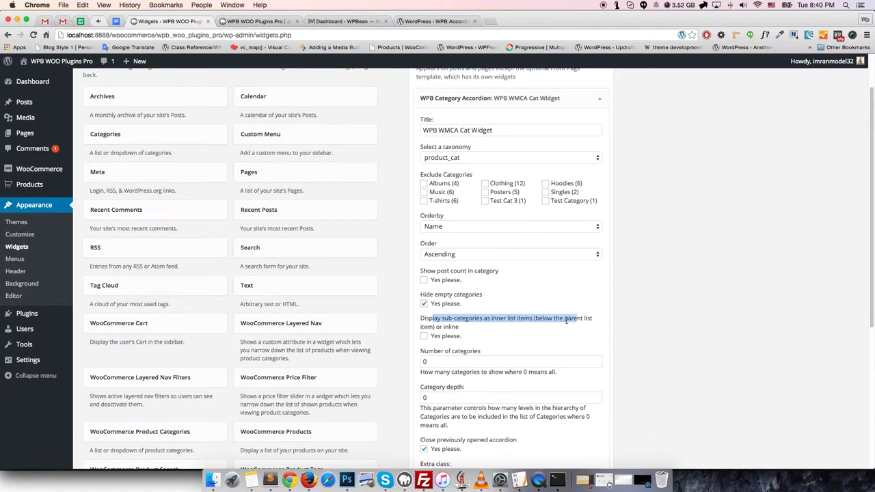
left_click(482, 335)
scroll(483, 334, "down", 2)
left_click(460, 318)
scroll(504, 316, "down", 2)
left_click(452, 330)
scroll(451, 321, "down", 2)
triple_click(436, 308)
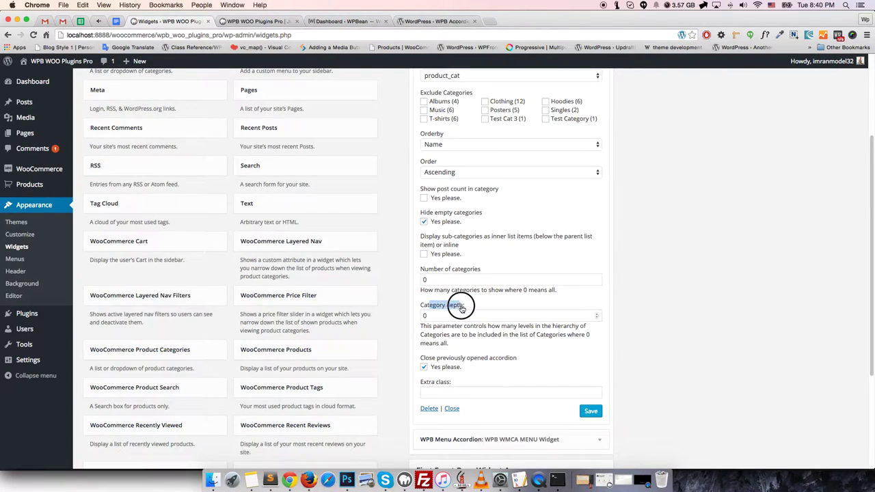
left_click(464, 309)
scroll(458, 335, "down", 1)
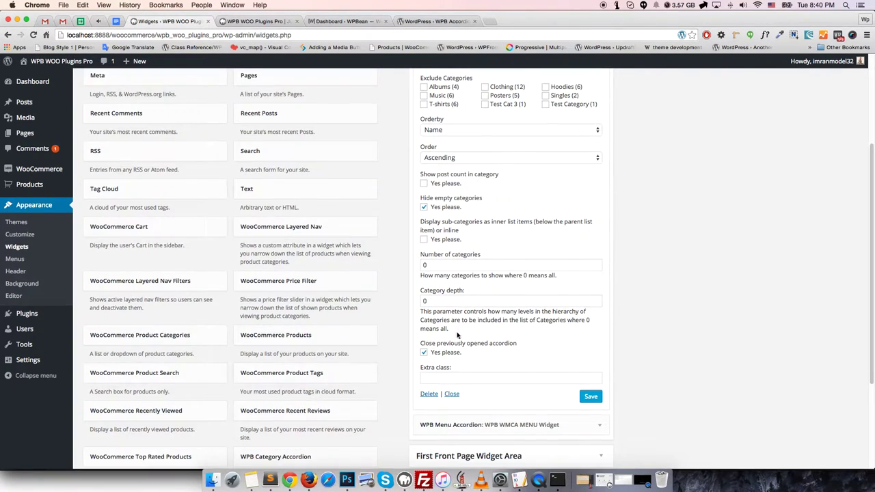
scroll(490, 353, "down", 1)
left_click(481, 363)
scroll(493, 350, "up", 5)
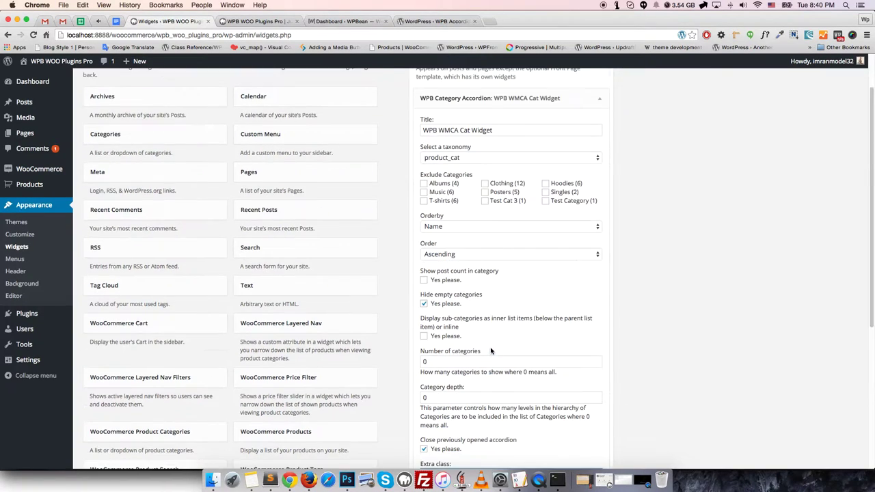
left_click(602, 152)
- Expand the WPB Menu Accordion widget and examine its usage note, theme location choices and menu choices
left_click(604, 179)
scroll(602, 183, "down", 1)
left_click_drag(509, 196, 567, 220)
left_click(558, 225)
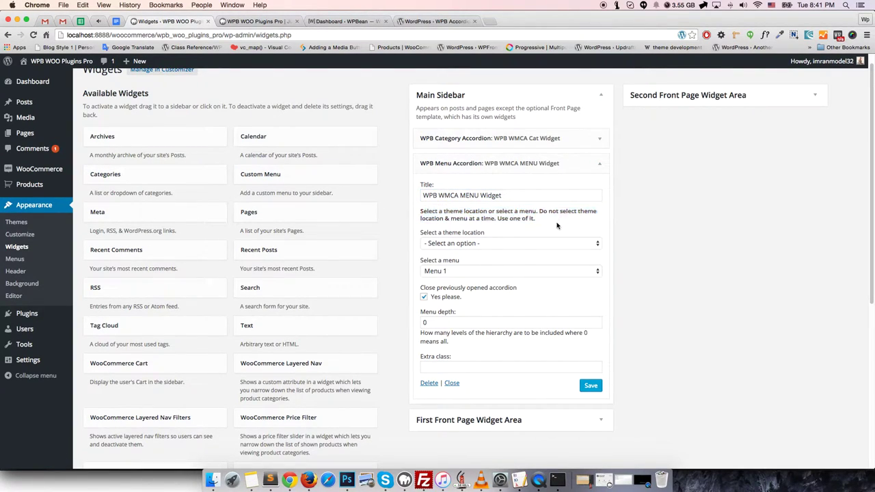
left_click(474, 245)
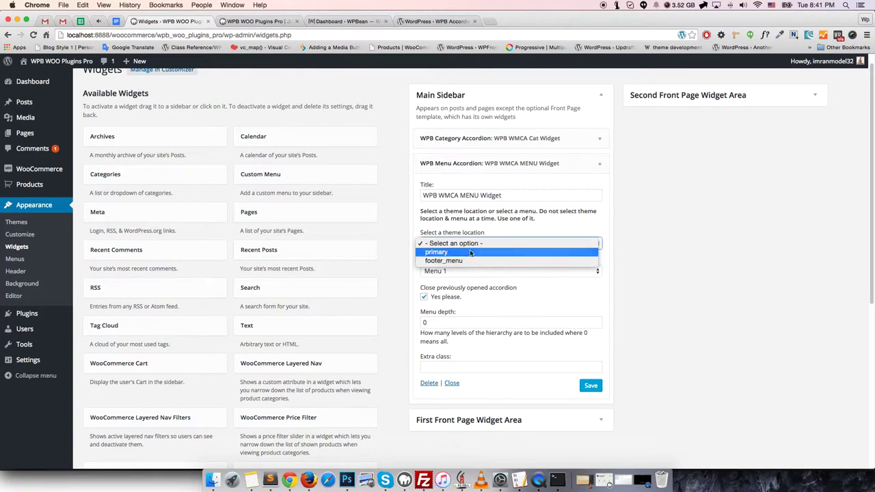
left_click(496, 231)
left_click(465, 270)
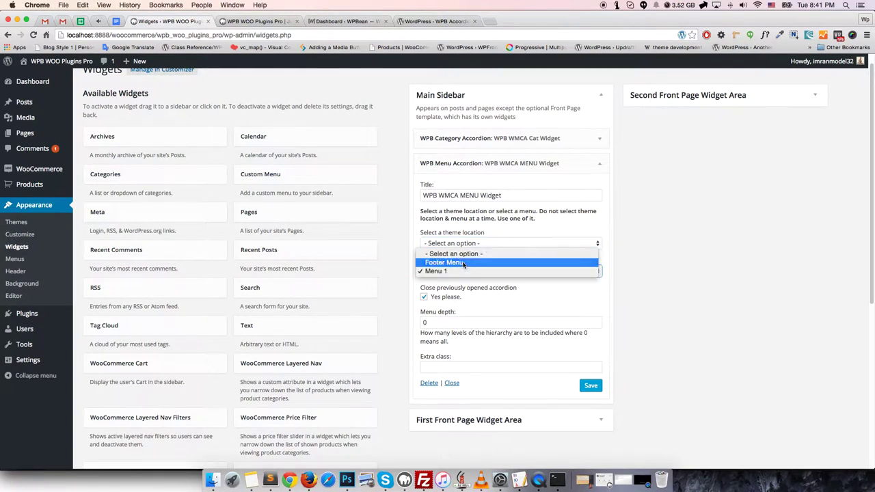
left_click(500, 233)
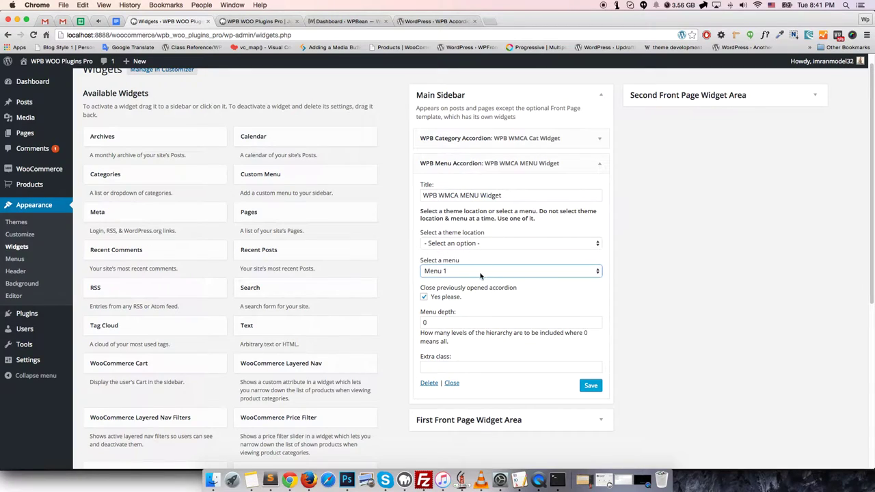
left_click(482, 277)
left_click(647, 276)
- Review the menu accordion's options for closing opened accordions, menu depth and extra class, and collapse the widget
scroll(462, 291, "down", 1)
left_click_drag(437, 257, 493, 257)
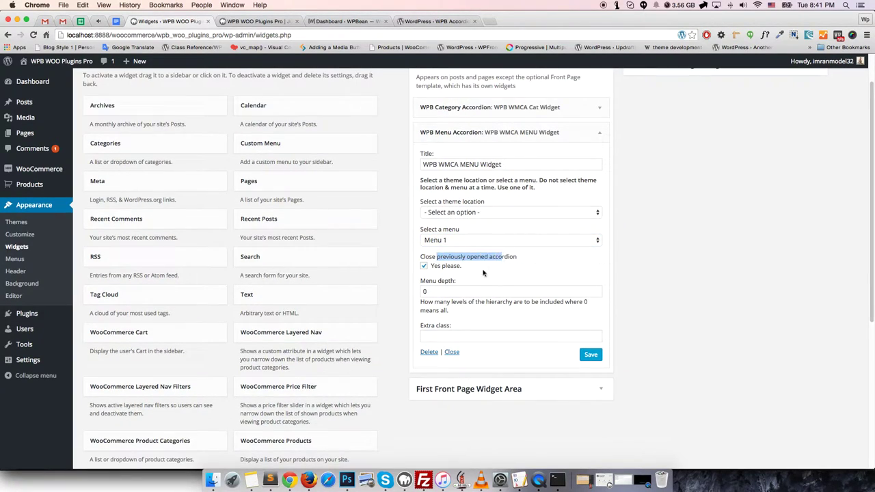
left_click(472, 275)
left_click(471, 292)
key("Down")
key("Down")
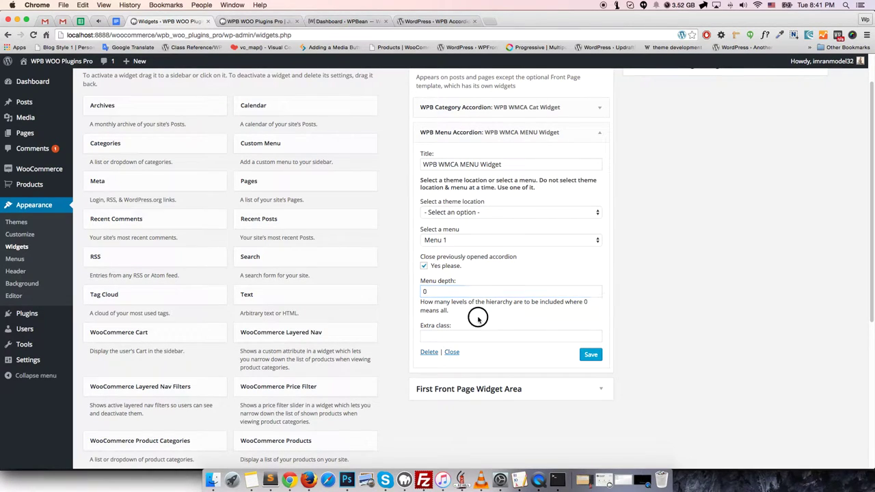
left_click(455, 335)
scroll(602, 214, "up", 1)
left_click(600, 147)
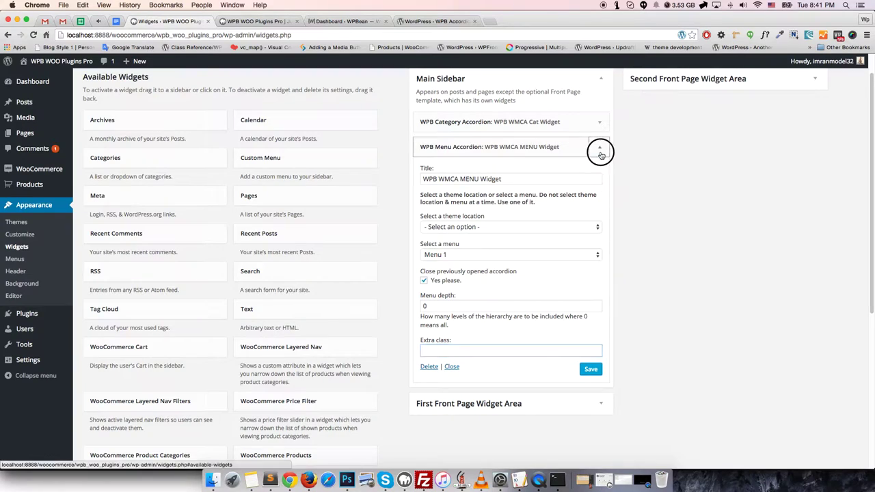
scroll(557, 167, "up", 2)
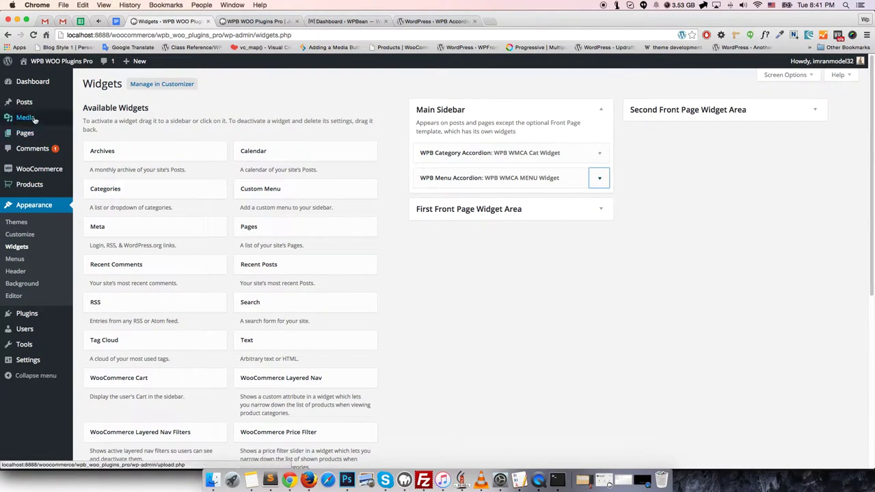
- Go to the WooCommerce product categories and enter "New Category" as the name of a new product category
mouse_move(45, 180)
left_click(94, 210)
scroll(152, 256, "down", 1)
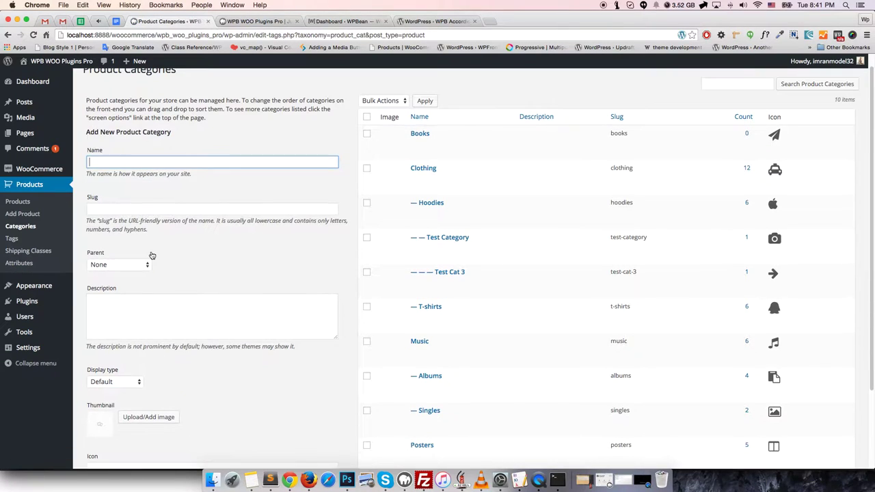
scroll(356, 240, "down", 5)
left_click(94, 369)
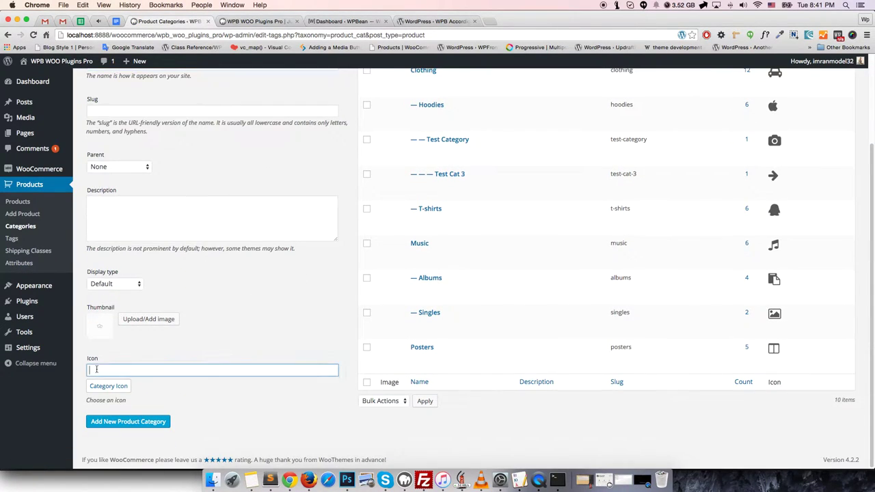
scroll(137, 381, "up", 7)
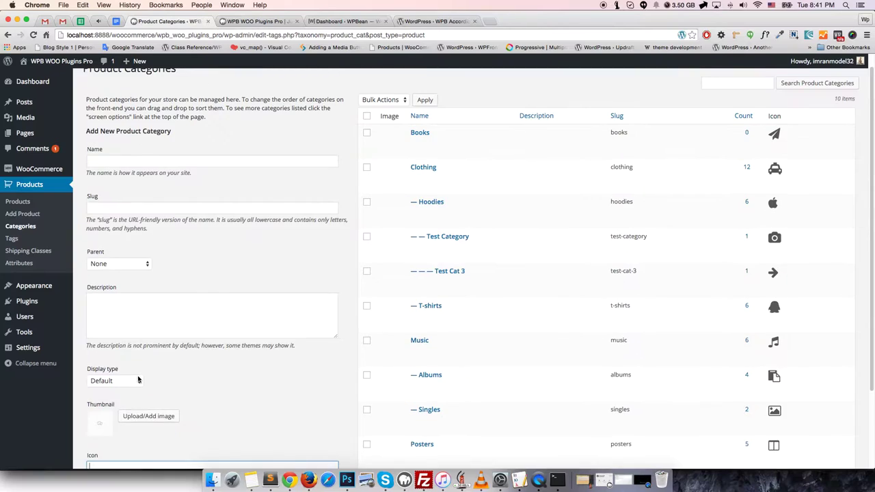
left_click(123, 179)
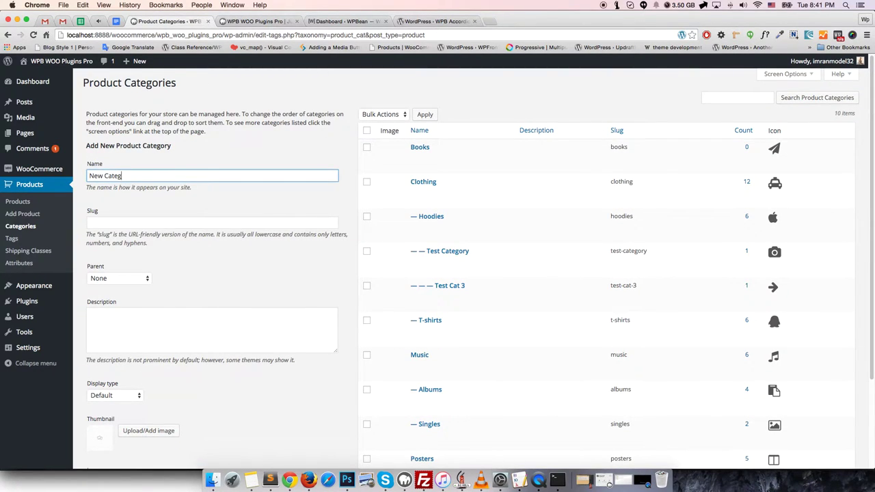
scroll(124, 179, "down", 1)
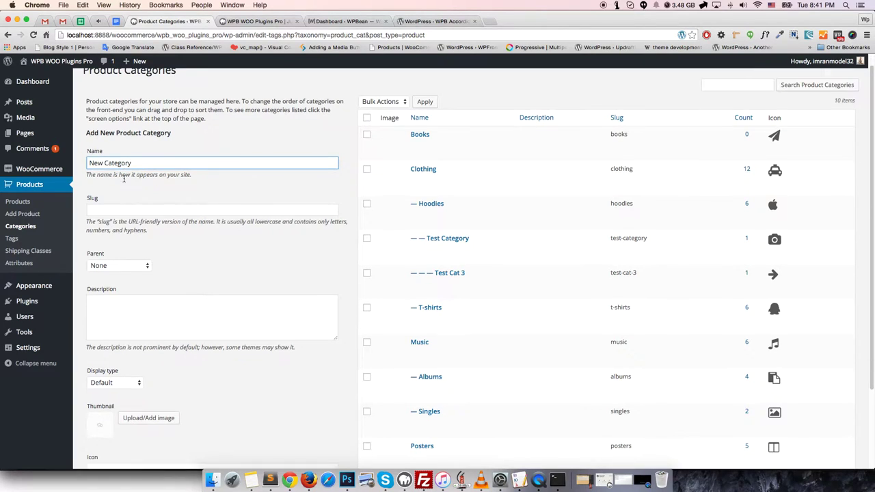
left_click(191, 245)
- Search the category icons for "app", choose the apple icon and add the new product category
scroll(190, 260, "down", 6)
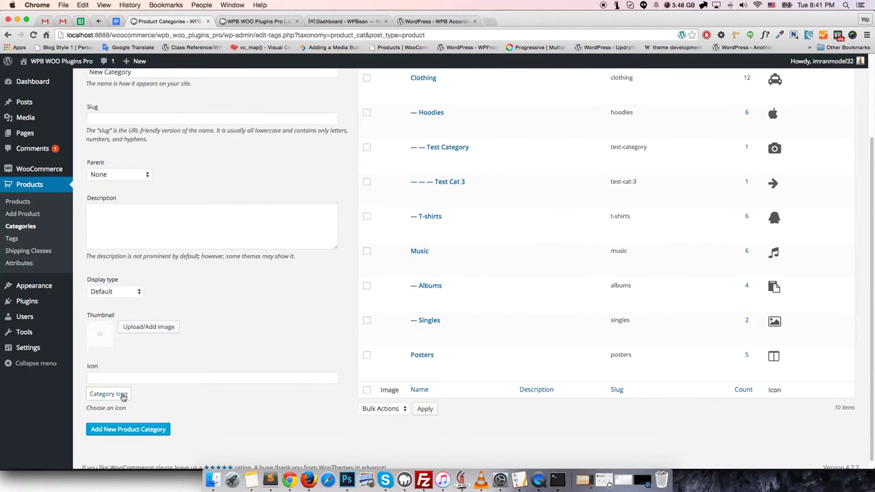
left_click(120, 395)
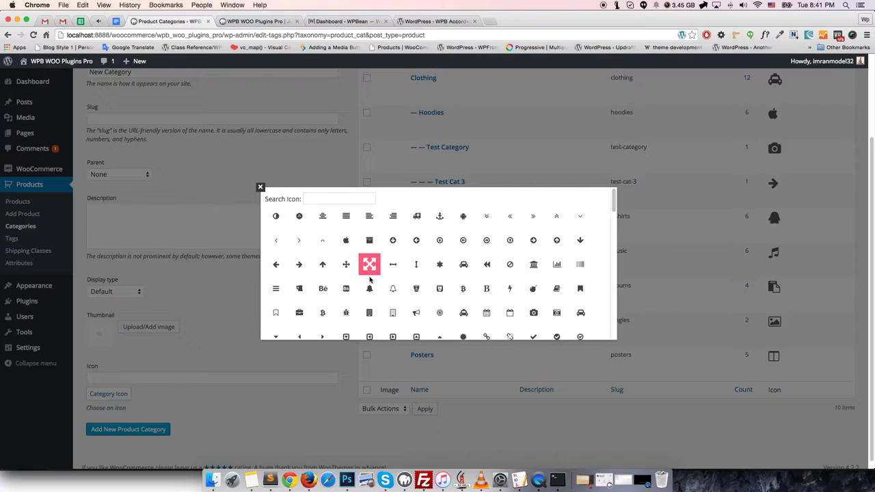
scroll(453, 303, "down", 1)
scroll(458, 305, "down", 1)
scroll(410, 260, "up", 2)
left_click(340, 199)
type("app")
left_click(275, 216)
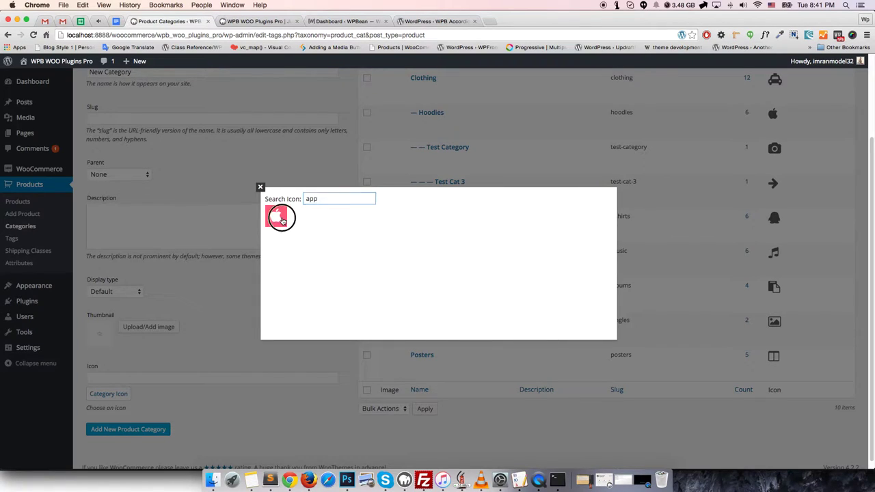
scroll(159, 399, "down", 1)
left_click(148, 452)
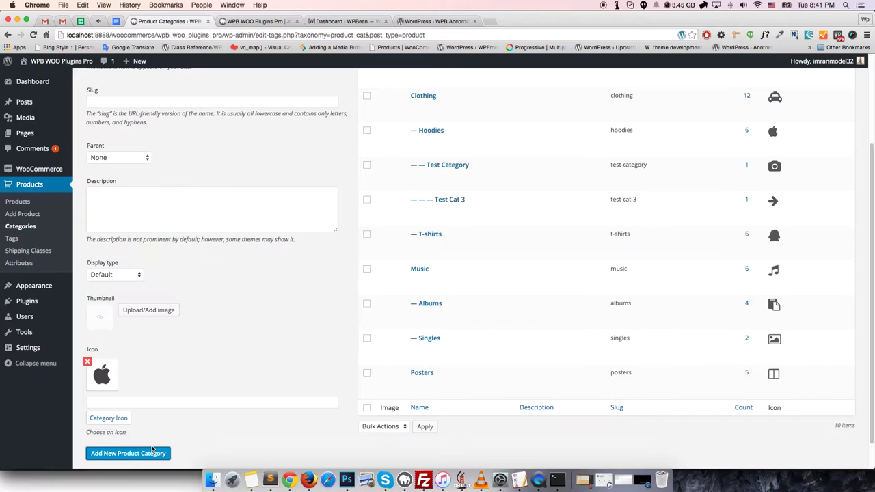
- Edit New Category, replace its apple icon with a different one from the icon picker, update it and check the category list
scroll(178, 421, "up", 5)
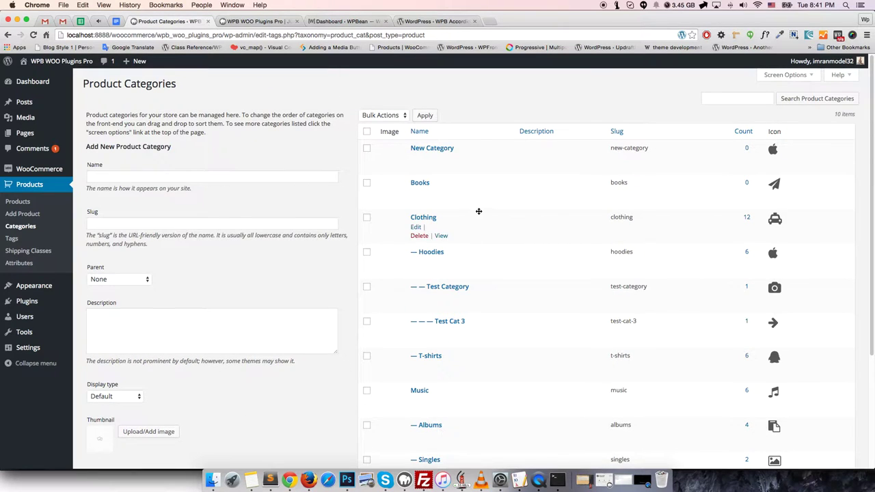
scroll(498, 287, "down", 6)
scroll(457, 339, "up", 5)
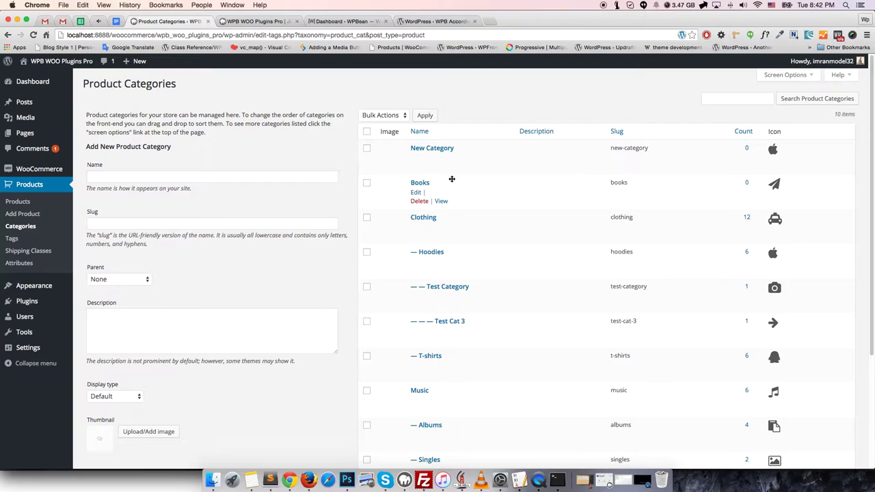
left_click(416, 158)
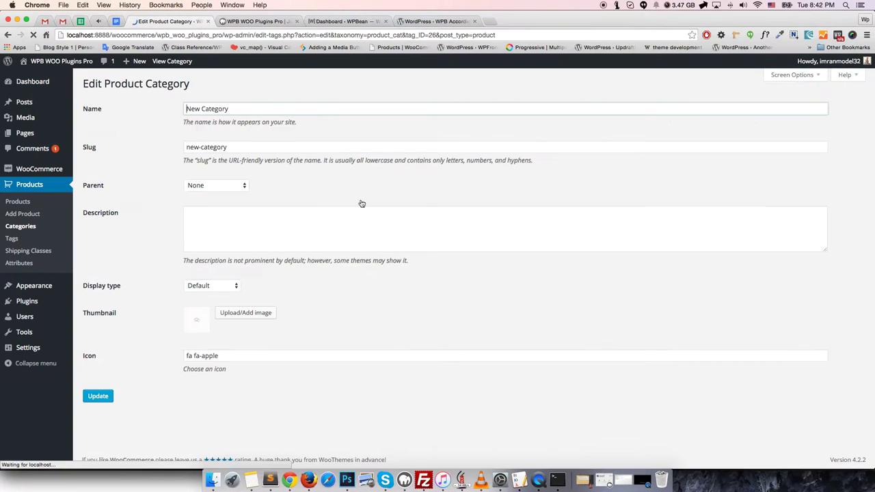
left_click(183, 354)
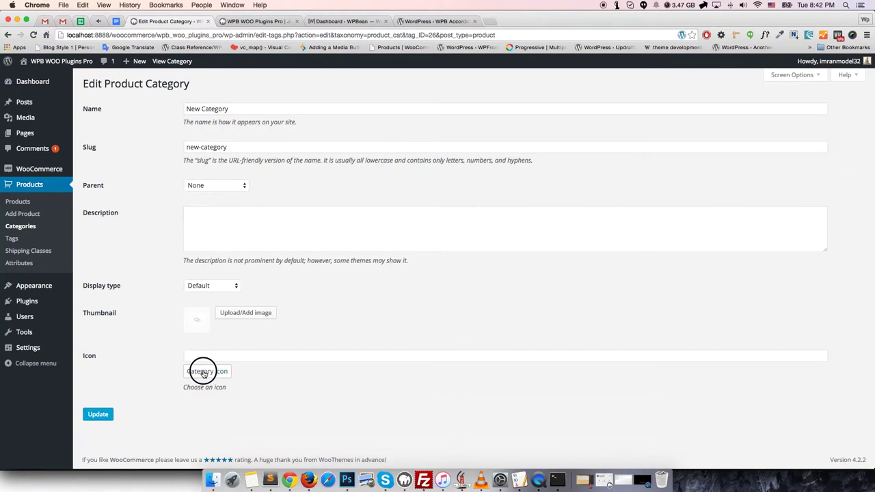
left_click(203, 373)
left_click(302, 290)
left_click(101, 455)
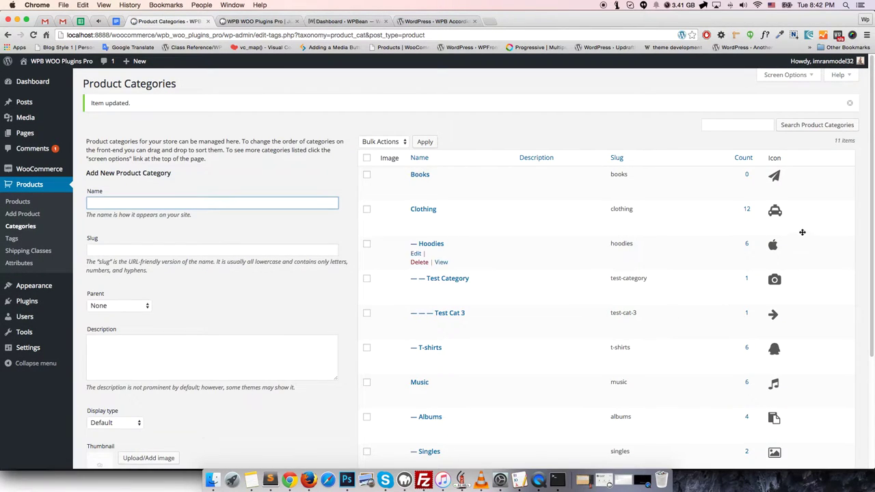
scroll(684, 237, "down", 5)
scroll(684, 236, "up", 5)
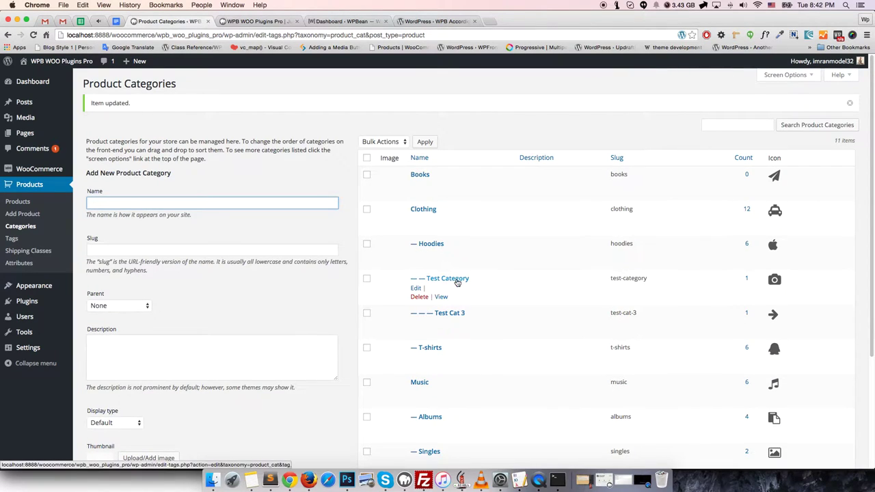
- Reload the product categories and review the icon assigned to each category in the list
left_click(31, 229)
scroll(524, 278, "down", 1)
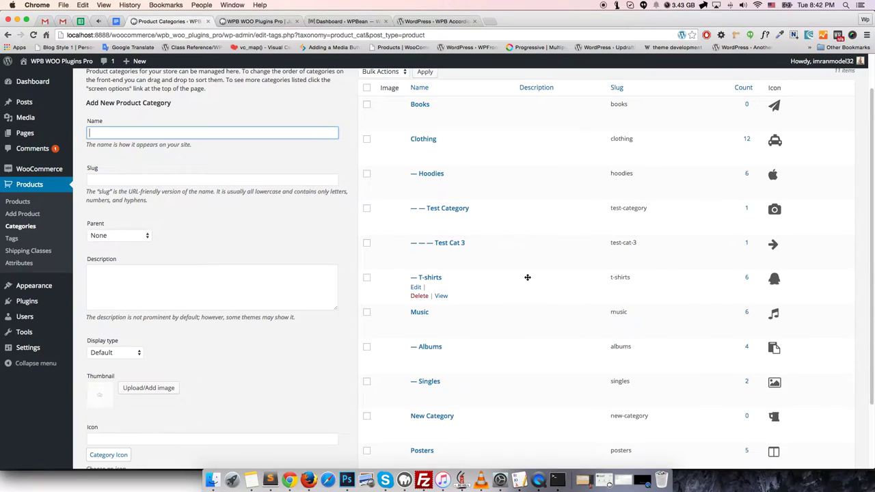
scroll(776, 421, "down", 1)
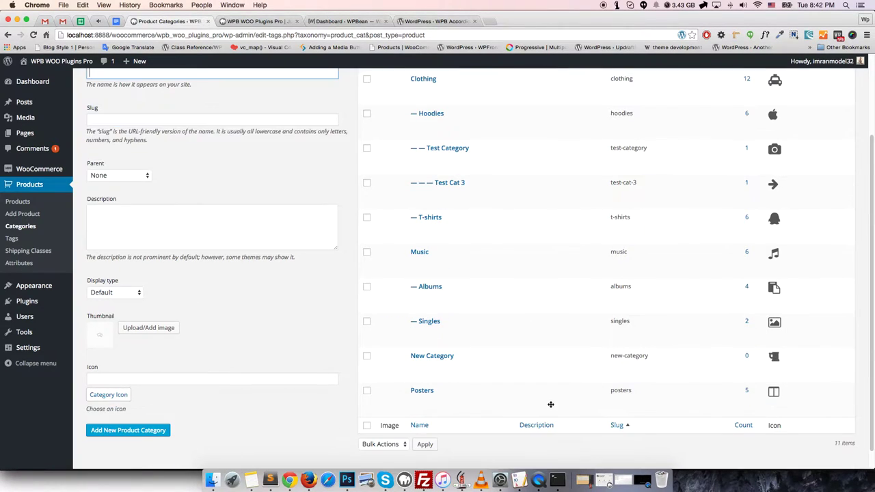
scroll(293, 335, "up", 3)
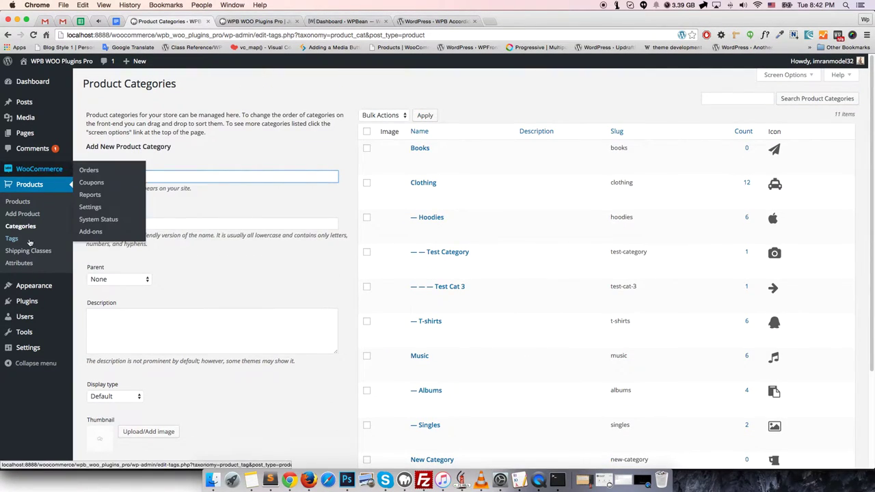
- Go to the site's menu editor, expand the Sample Page item of Menu 1 and remove its bullhorn icon
mouse_move(52, 295)
left_click(89, 325)
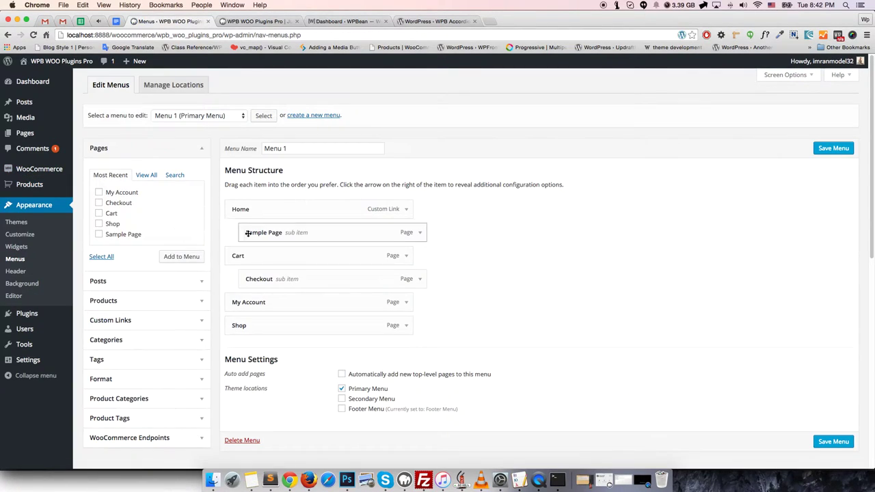
left_click(421, 233)
scroll(270, 342, "down", 2)
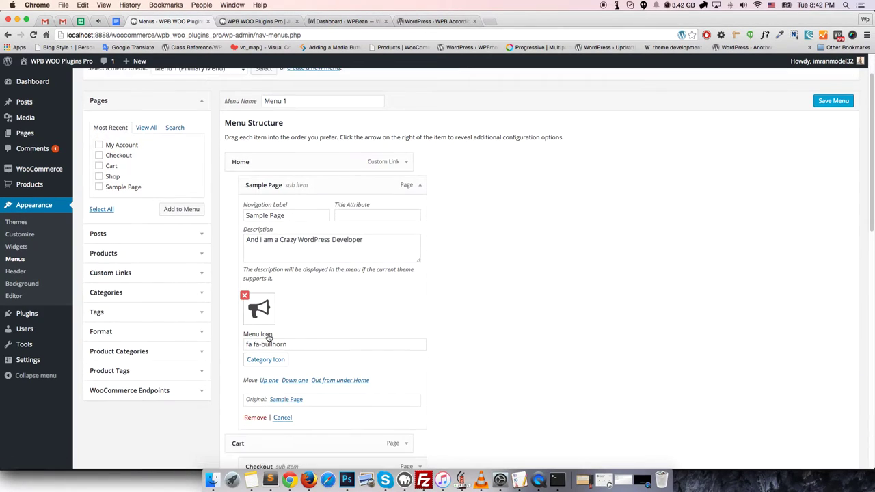
left_click(244, 296)
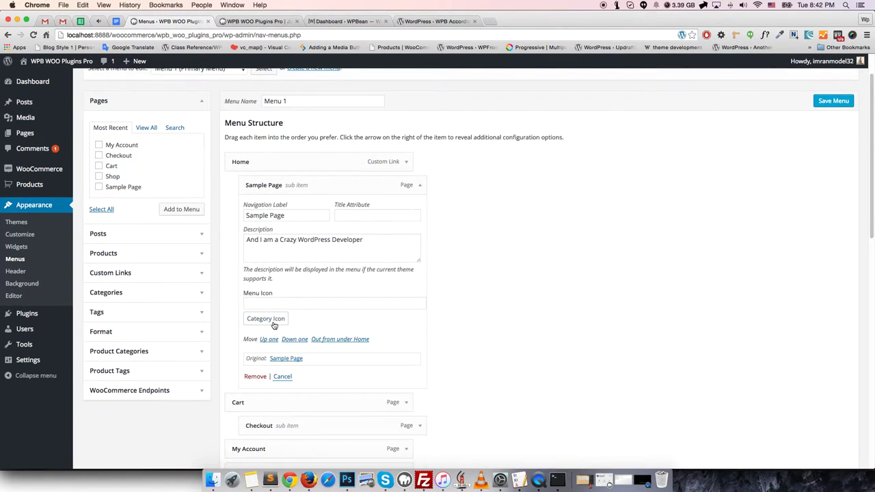
- Search the icons for "ins", assign the institution icon to the Sample Page menu item and collapse the item
left_click(265, 318)
left_click(321, 198)
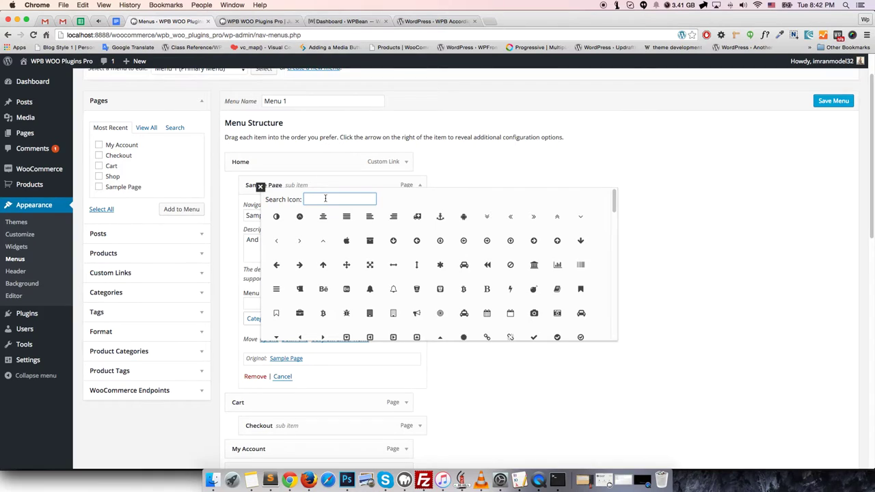
type("inst")
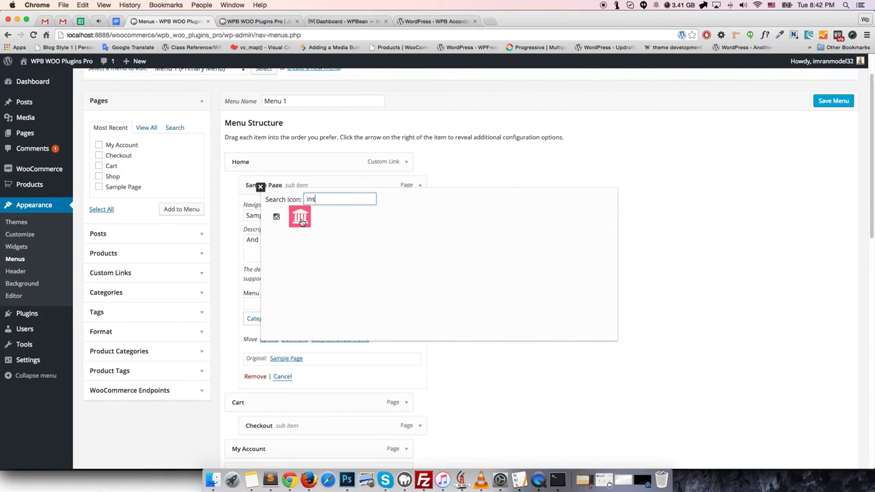
left_click(301, 216)
scroll(305, 350, "down", 1)
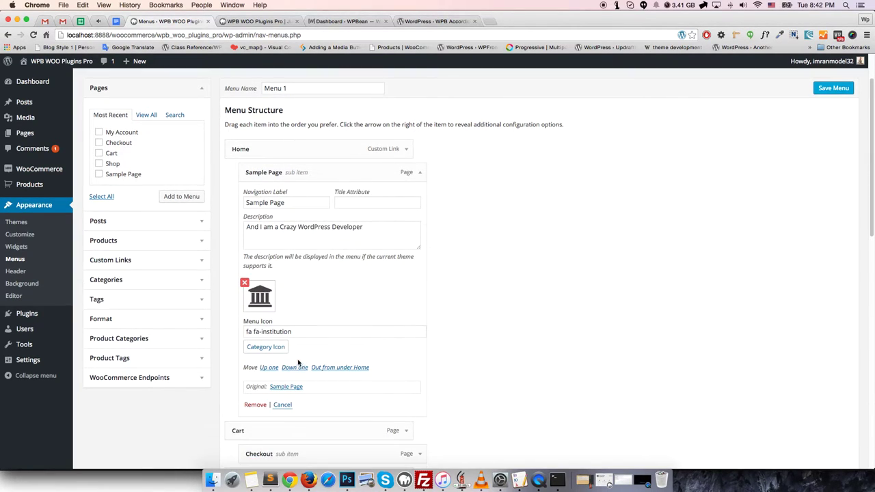
scroll(298, 364, "down", 1)
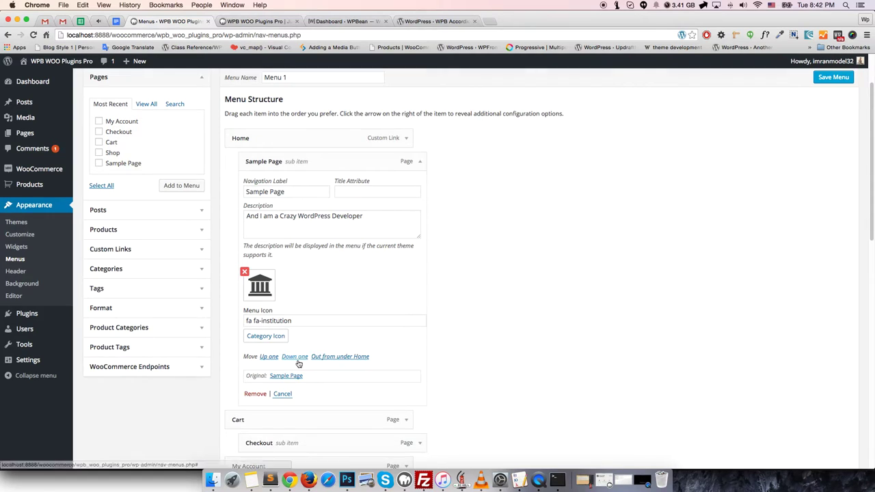
left_click(421, 164)
- Remove the Cart menu item's icon, search for "car", assign the shopping cart icon and collapse the item
left_click(406, 185)
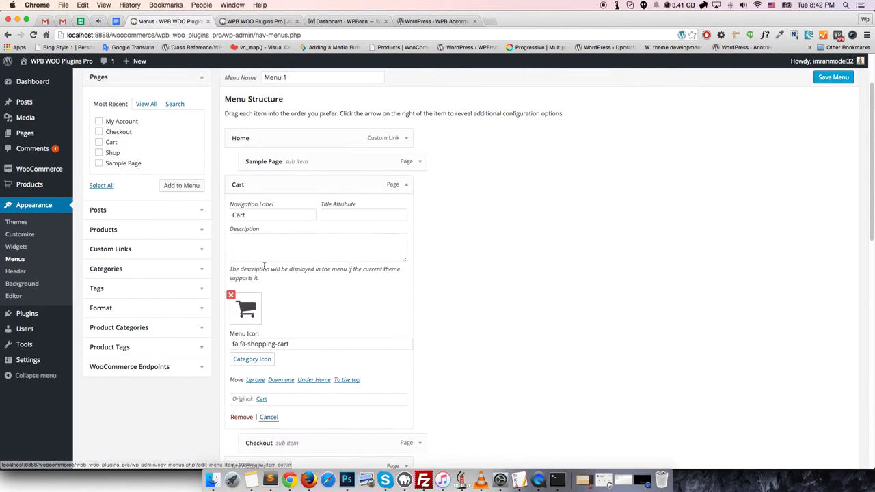
left_click(231, 296)
left_click(253, 319)
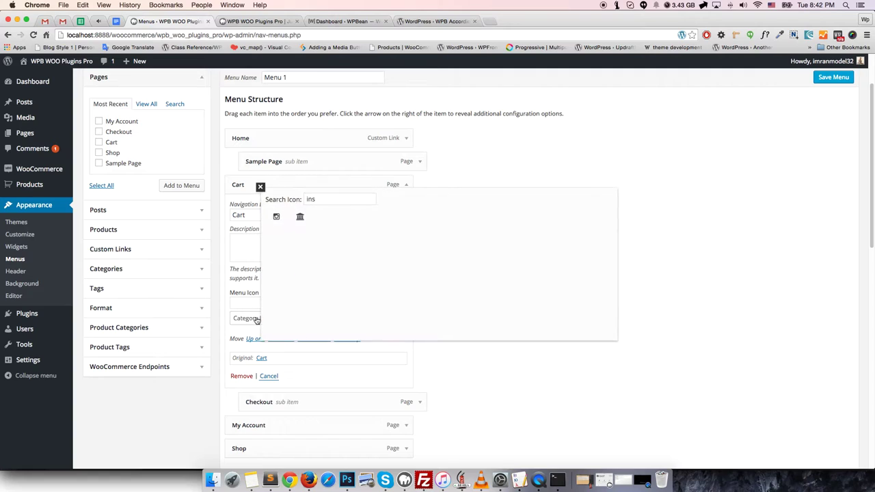
double_click(303, 199)
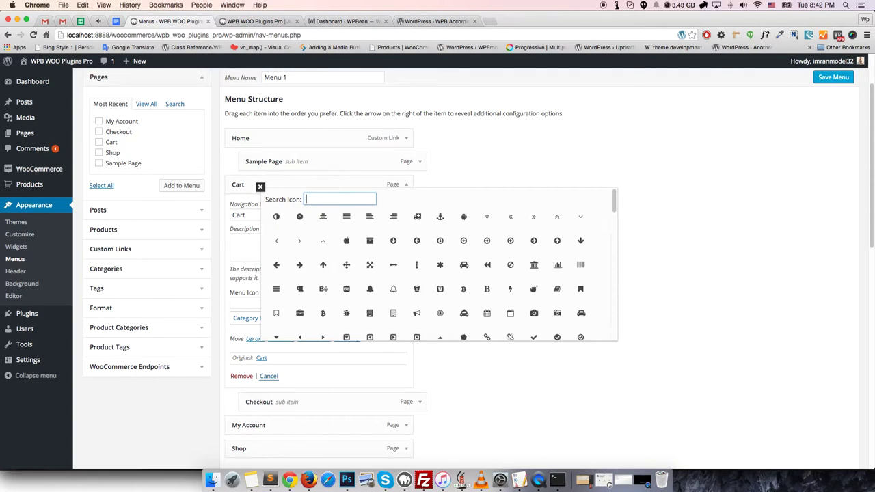
type("car")
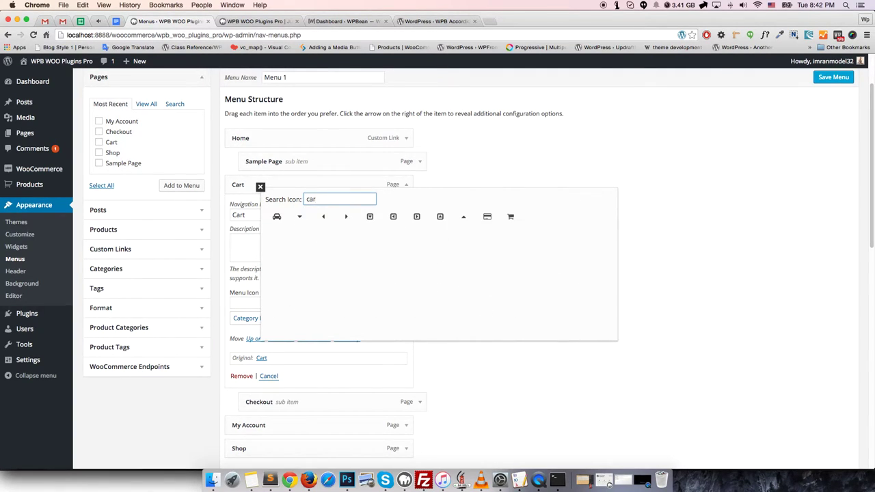
left_click(510, 217)
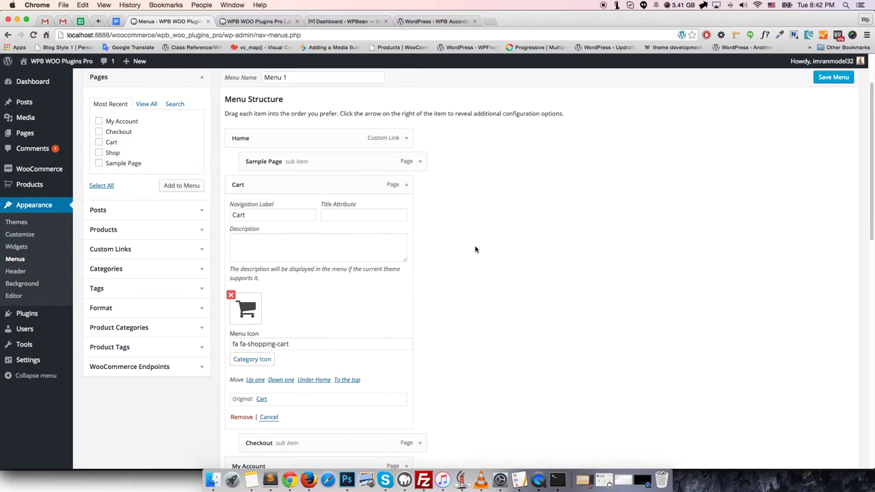
left_click(406, 186)
- Save Menu 1 and look at the choice of menus available for editing
scroll(657, 212, "up", 2)
left_click(834, 148)
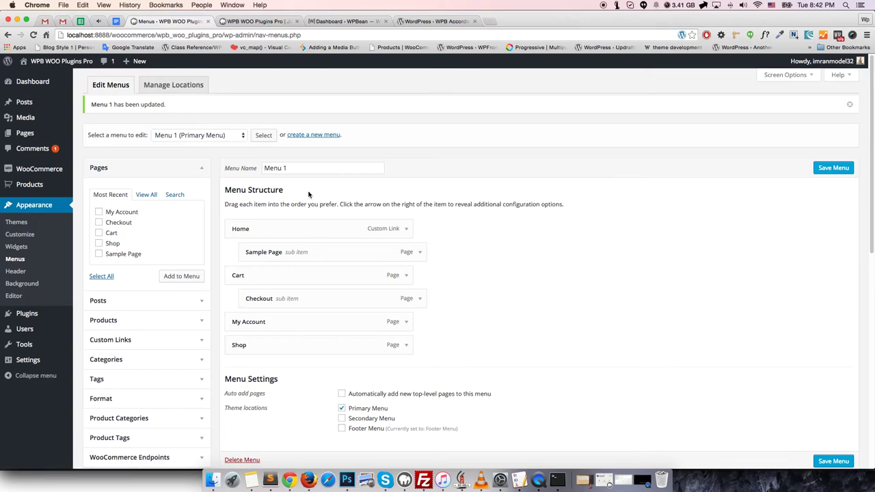
left_click(230, 135)
left_click(265, 151)
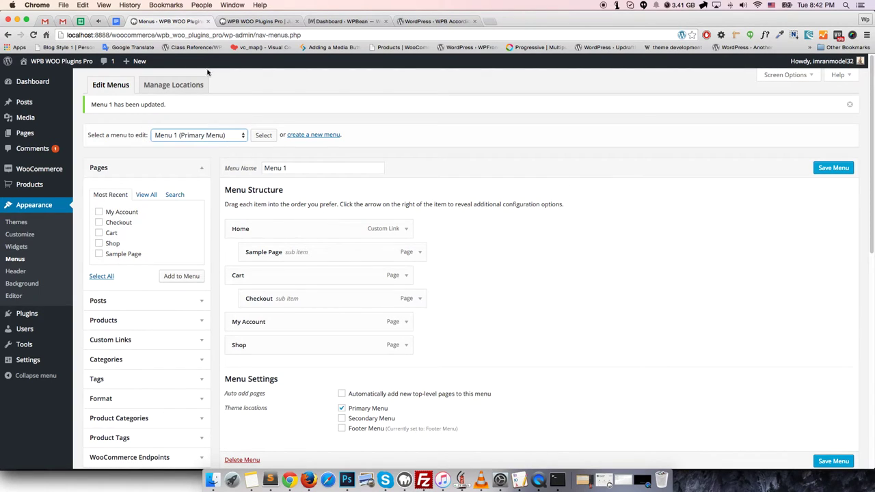
- Reload the site's front page and expand and collapse Home in the menu accordion to check the Sample Page icon
left_click(255, 21)
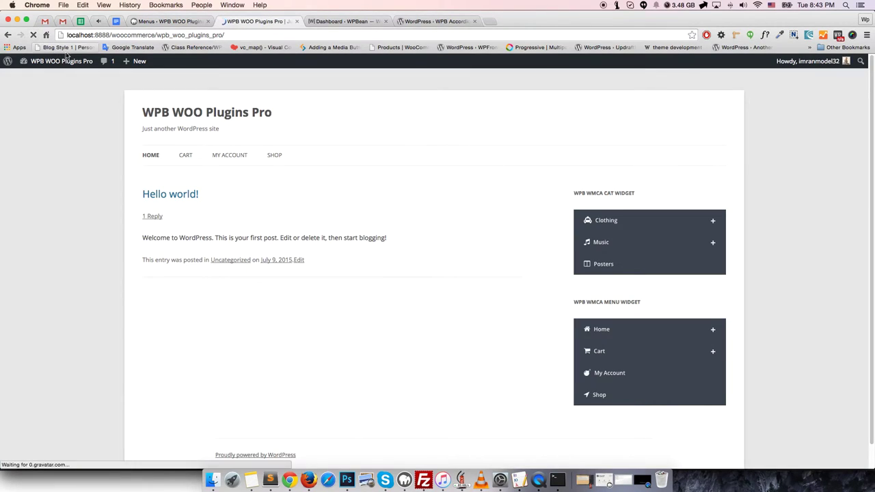
left_click(719, 331)
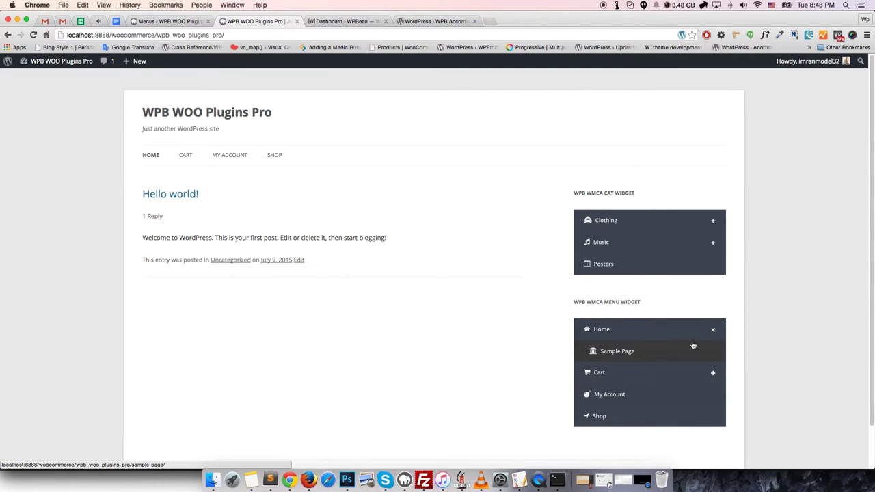
left_click(717, 332)
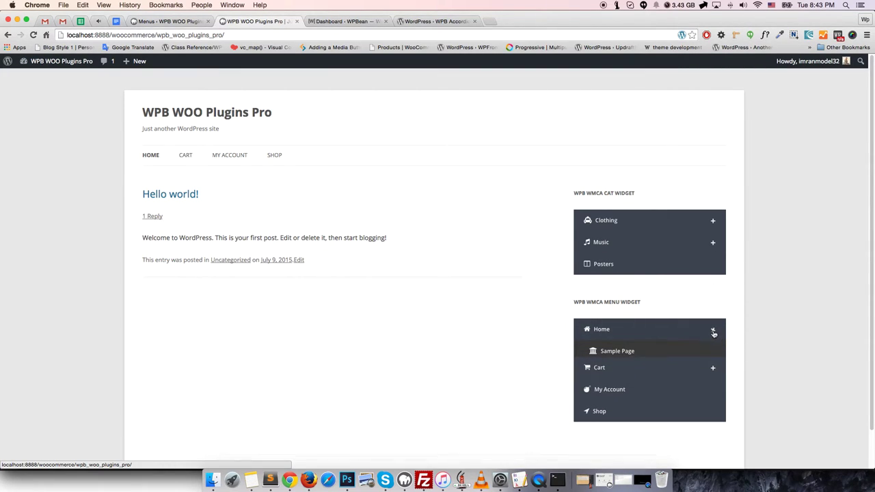
- Expand Clothing, Hoodies and Test Category in the category accordion widget, and collapse them all again
left_click(715, 221)
left_click(714, 244)
left_click(713, 266)
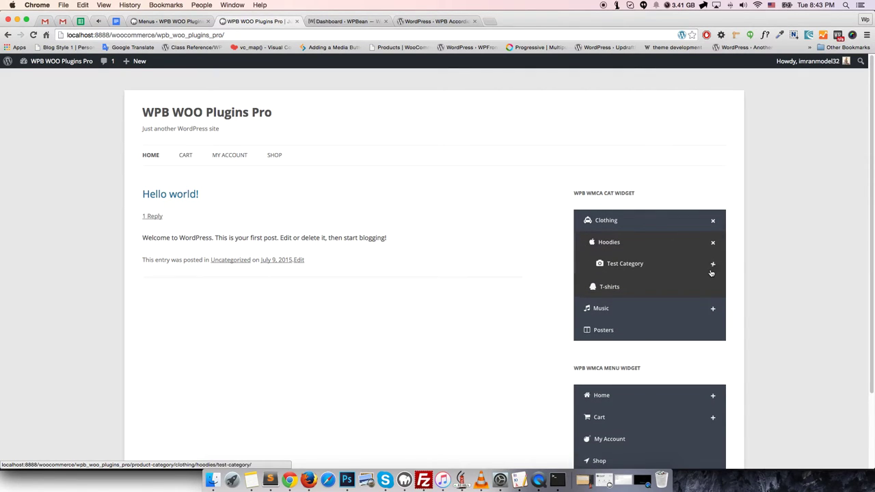
left_click(713, 264)
left_click(713, 242)
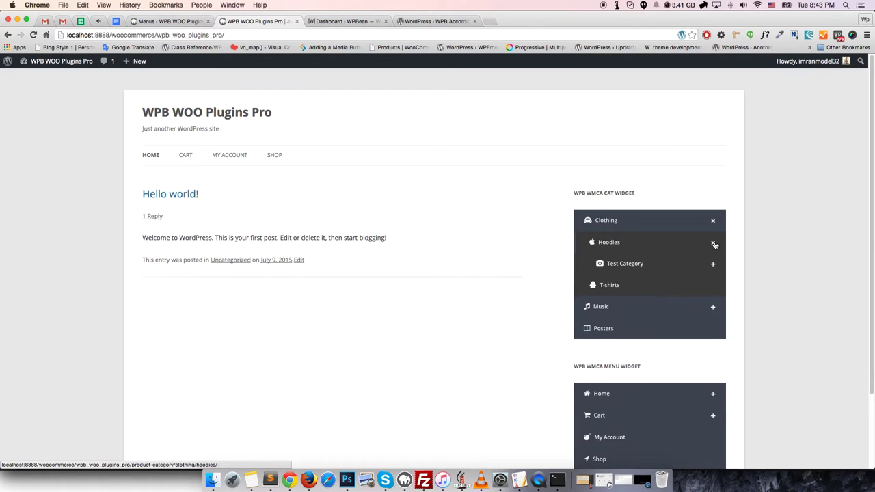
left_click(713, 220)
- Browse the Clothing, Hoodies and Test Category product pages through the category accordion, and return to Clothing
left_click(611, 221)
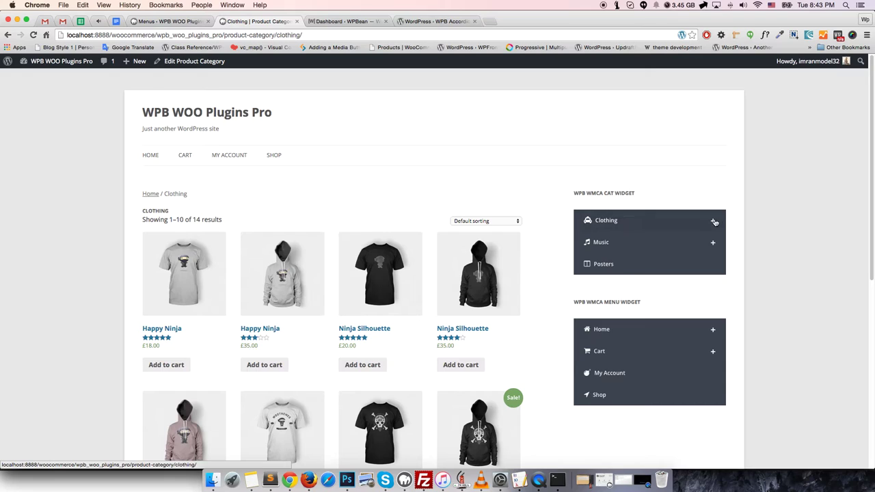
left_click(715, 222)
left_click(603, 248)
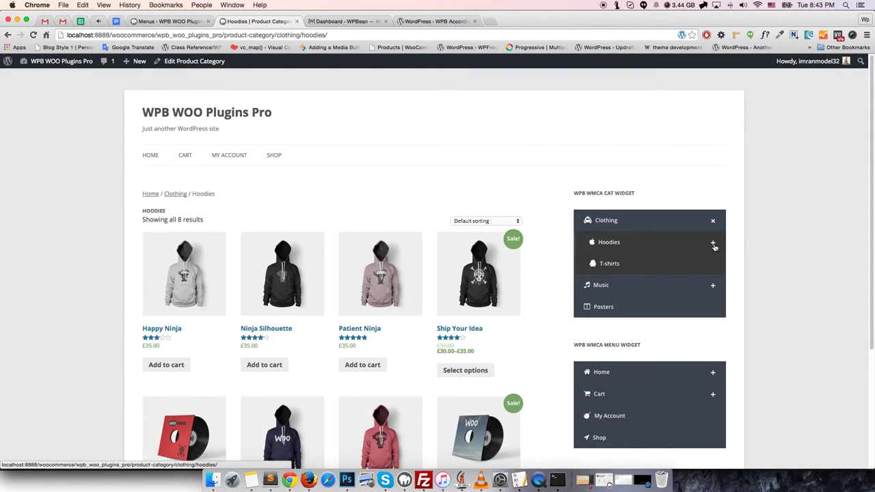
left_click(713, 243)
left_click(627, 266)
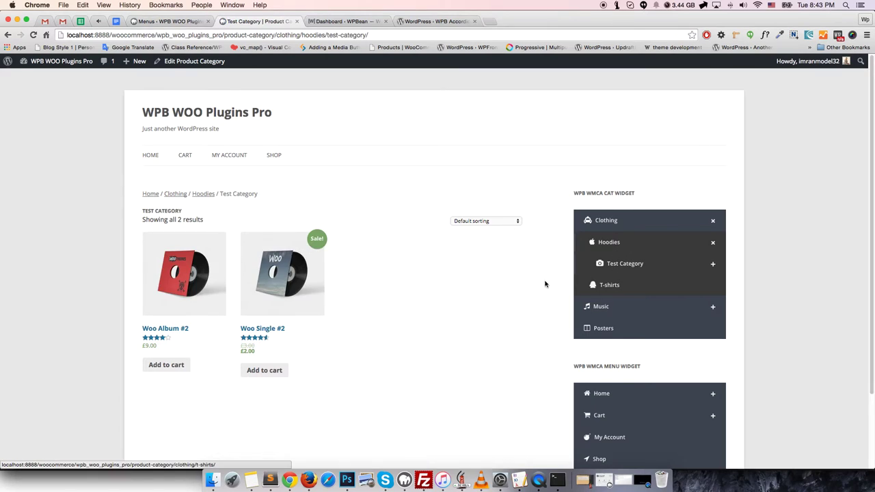
left_click(608, 242)
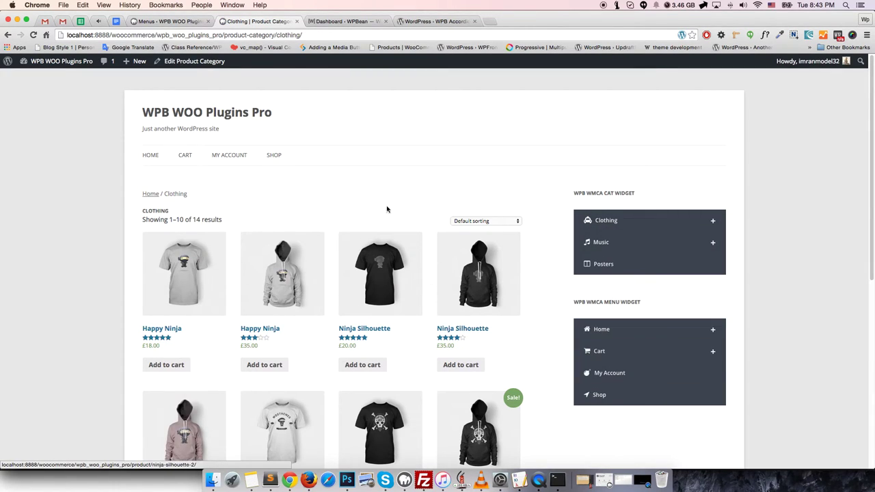
- Open the WPB Accordion Menu or Category settings and review the category, taxonomy and menu icon support options
left_click(188, 26)
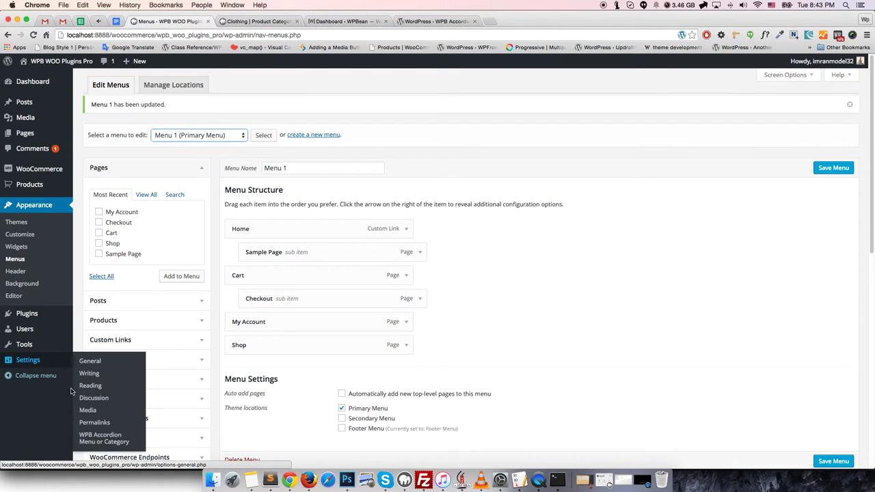
left_click(103, 438)
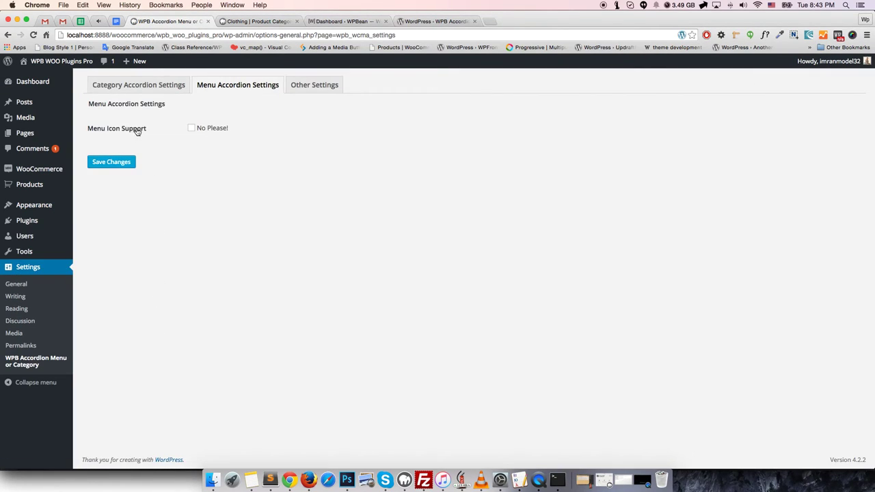
left_click(144, 88)
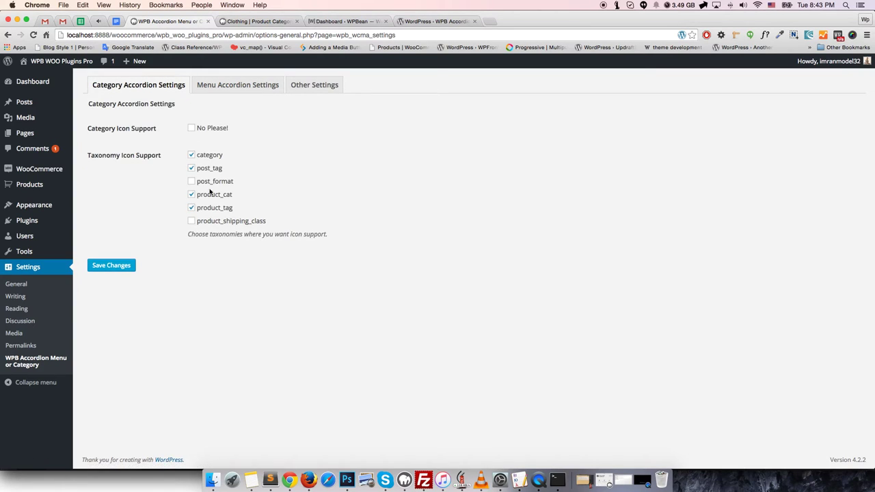
left_click_drag(125, 104, 158, 128)
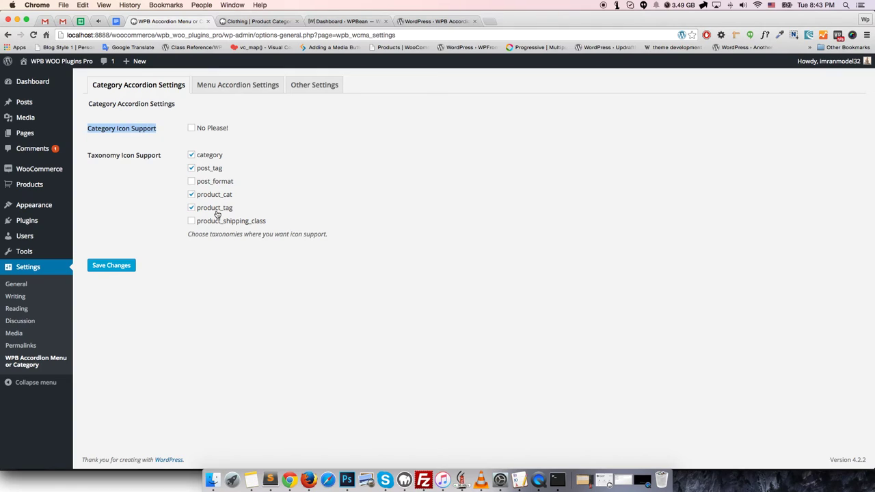
left_click(224, 87)
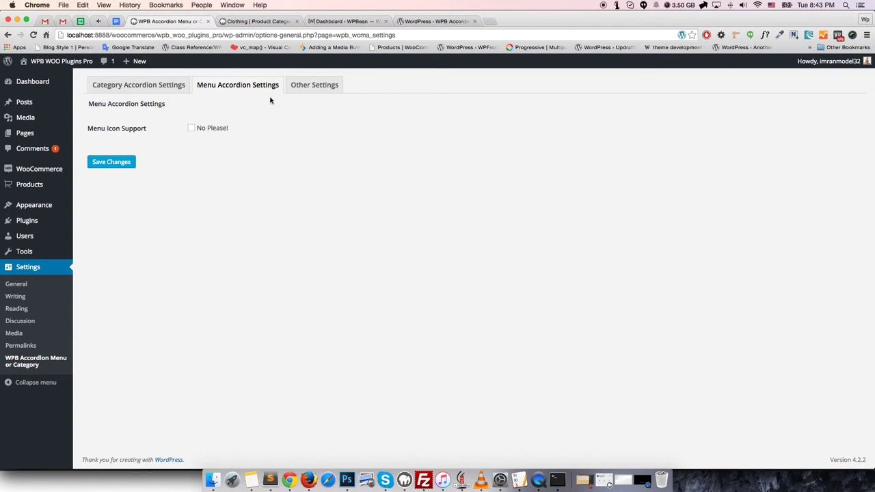
- Set the accordion theme to Transparent in the plugin's other settings and save the changes
left_click(298, 89)
left_click(209, 129)
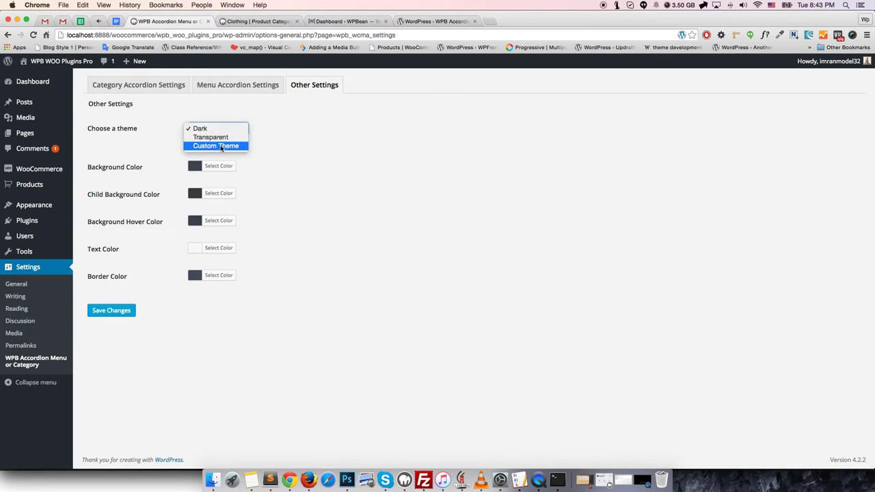
left_click(214, 138)
left_click(124, 311)
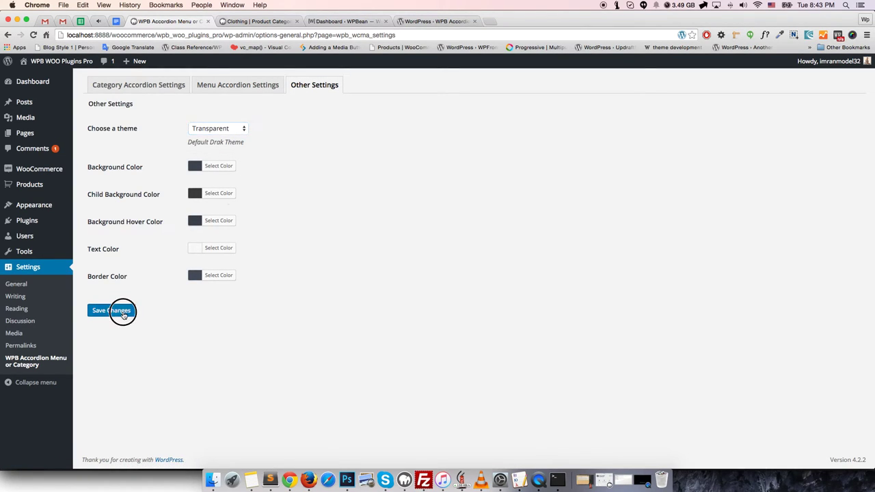
- Reload the Clothing category page and expand Clothing and Hoodies in the category accordion to check the new theme
left_click(260, 21)
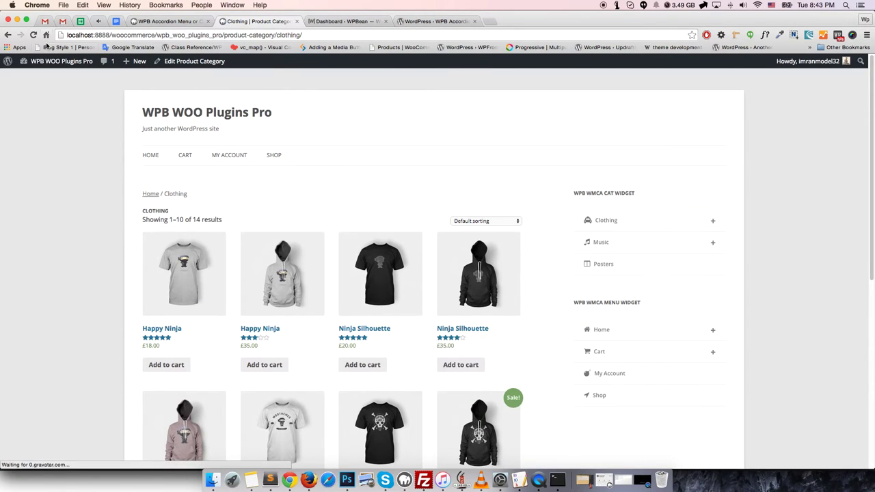
left_click(713, 223)
left_click(713, 243)
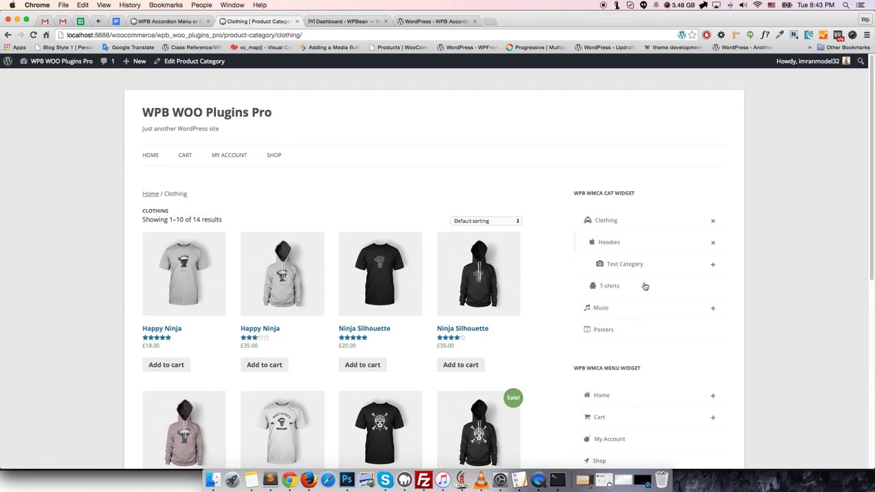
- Open the Test Category and Hoodies product pages from the category accordion to check the Transparent theme while browsing
left_click(623, 265)
left_click(609, 244)
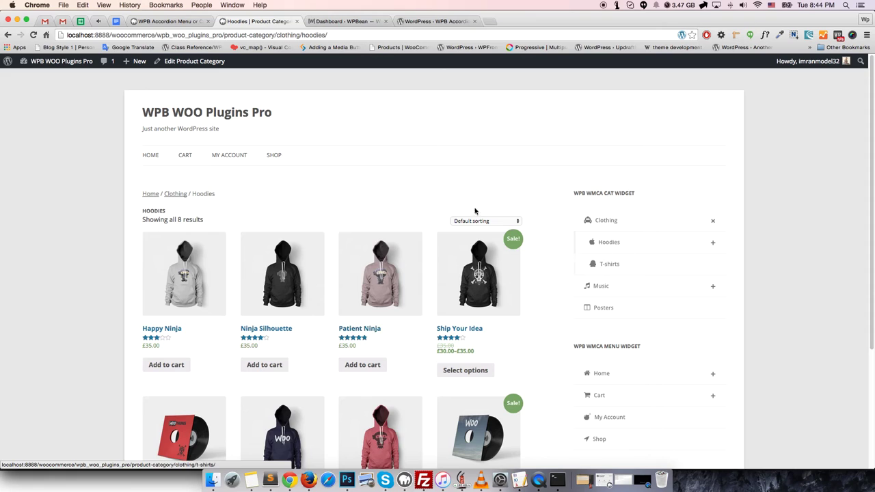
- Return to the plugin's other settings, set the accordion theme to Dark and save the changes
left_click(175, 21)
left_click(231, 156)
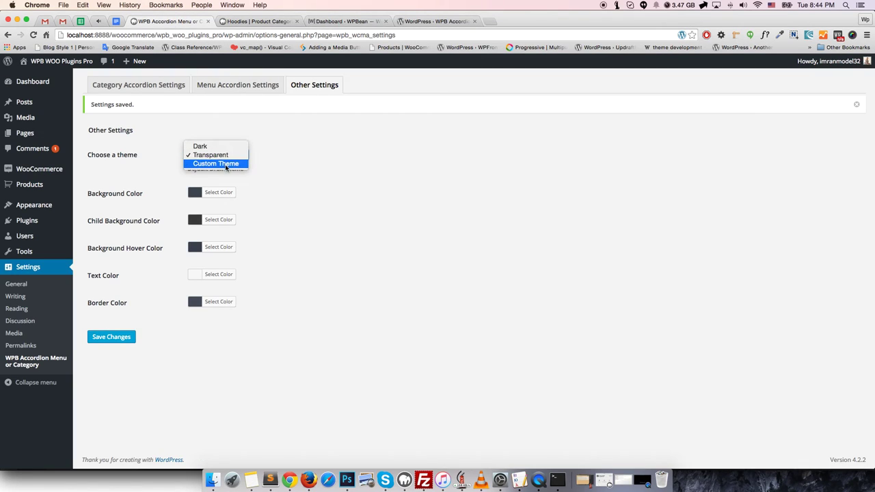
left_click(225, 165)
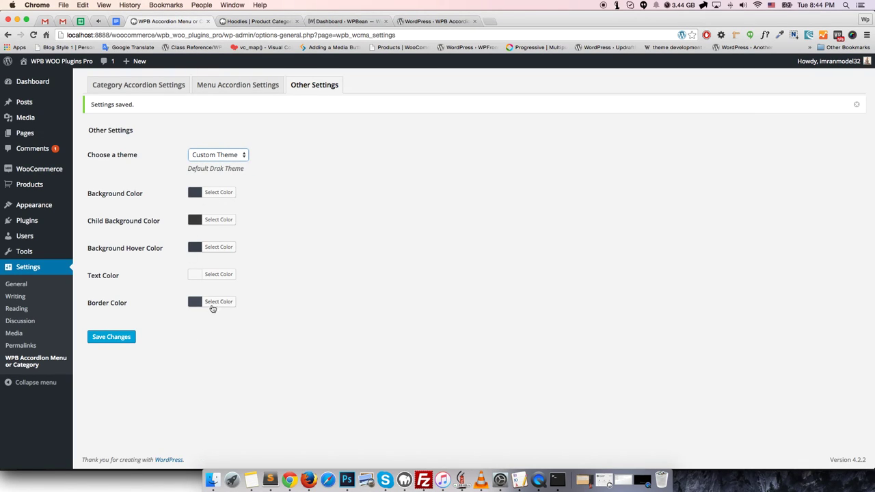
left_click(223, 156)
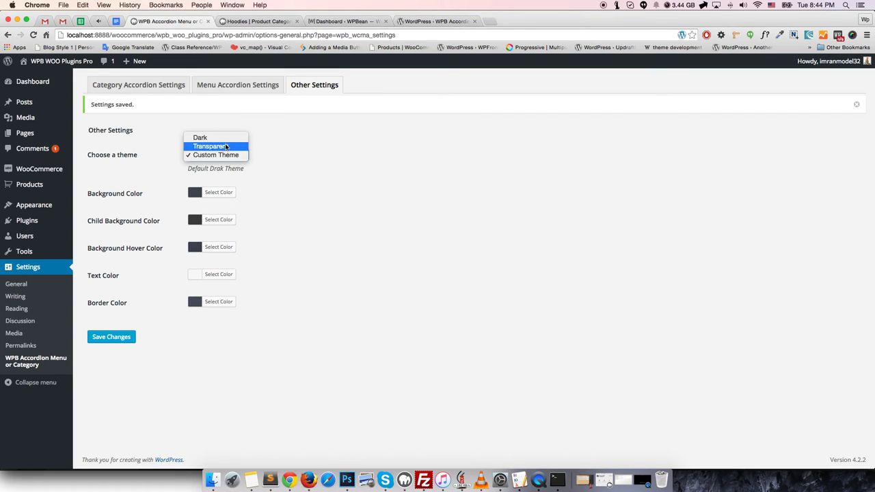
left_click(220, 136)
left_click(118, 339)
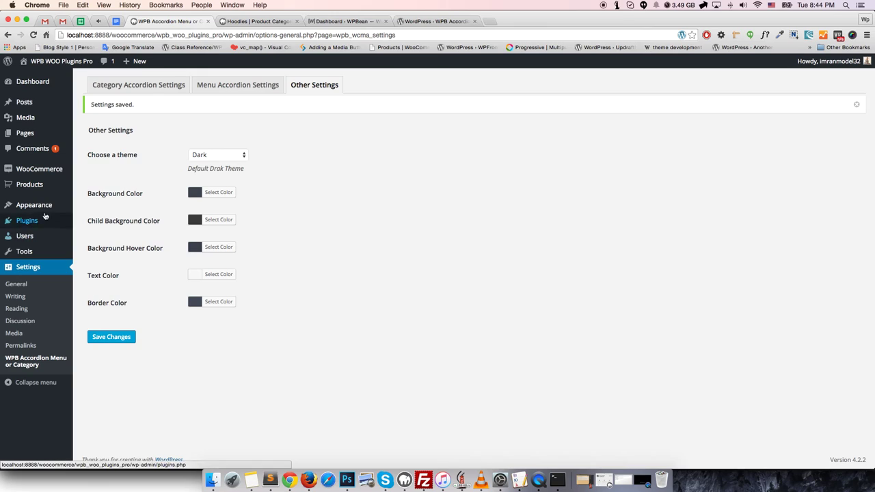
- Open the installed plugins list and highlight the name of the WPB Accordion Menu or Category PRO plugin
left_click(91, 223)
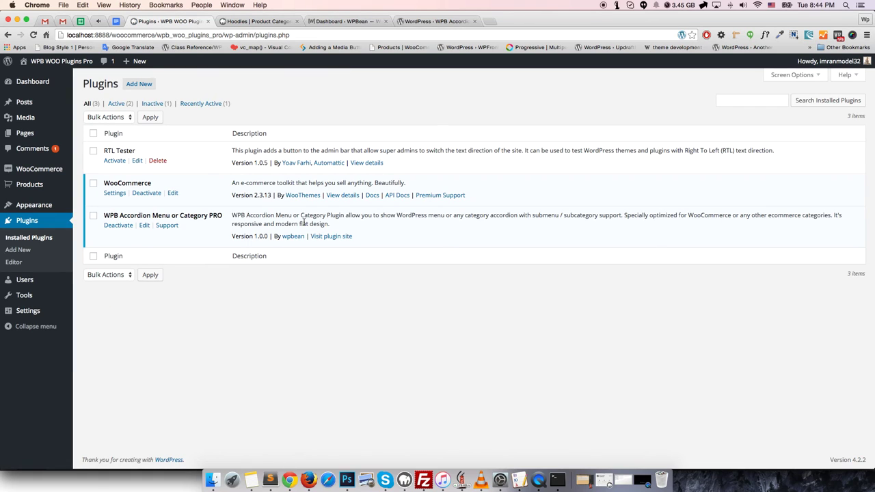
left_click_drag(106, 216, 203, 215)
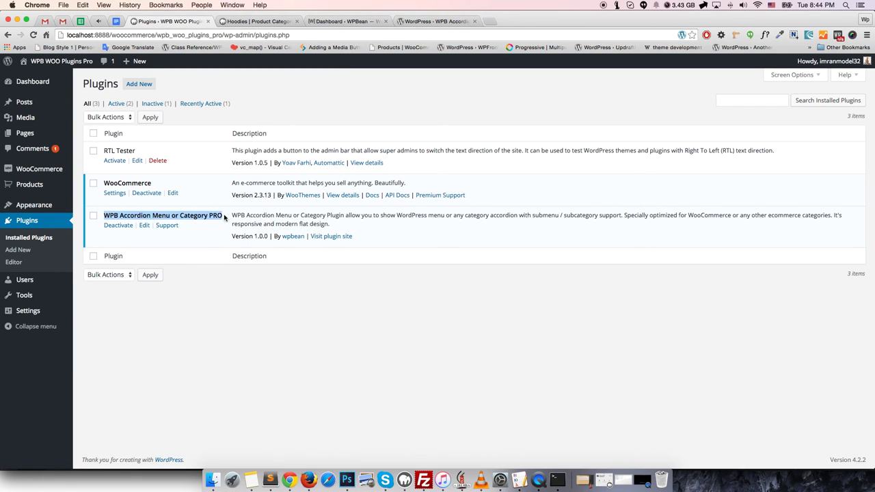
- Open the PRO version's product page from the plugin's WordPress.org listing and review its licence options and features
left_click(410, 22)
scroll(391, 363, "down", 1)
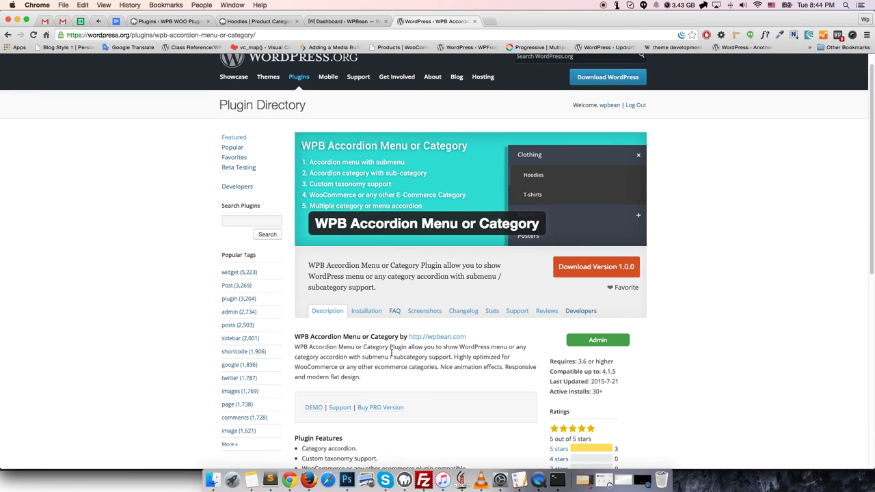
left_click(380, 409)
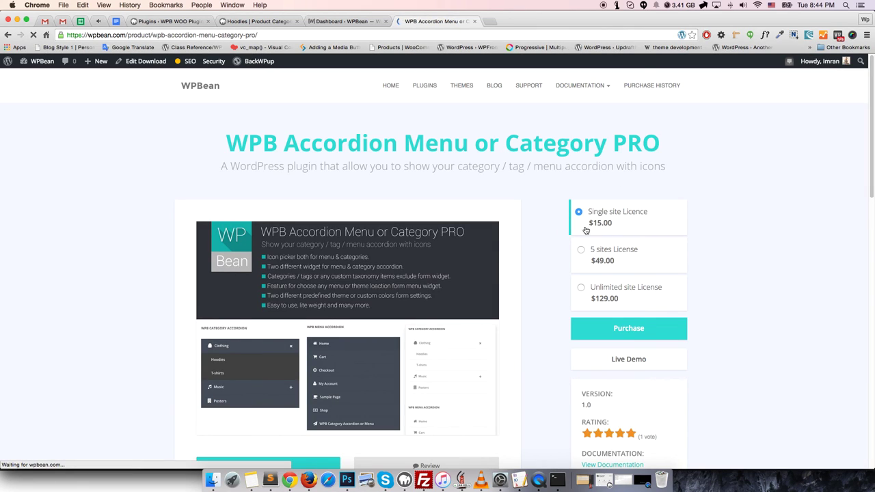
scroll(593, 234, "down", 3)
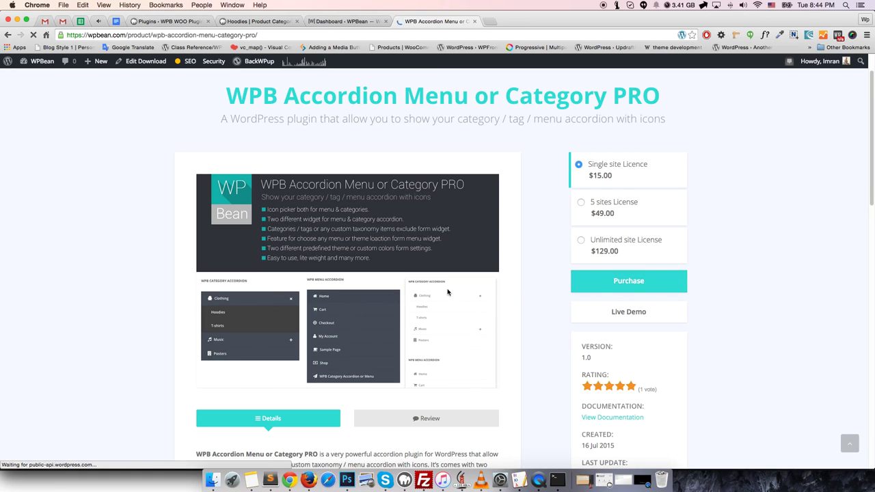